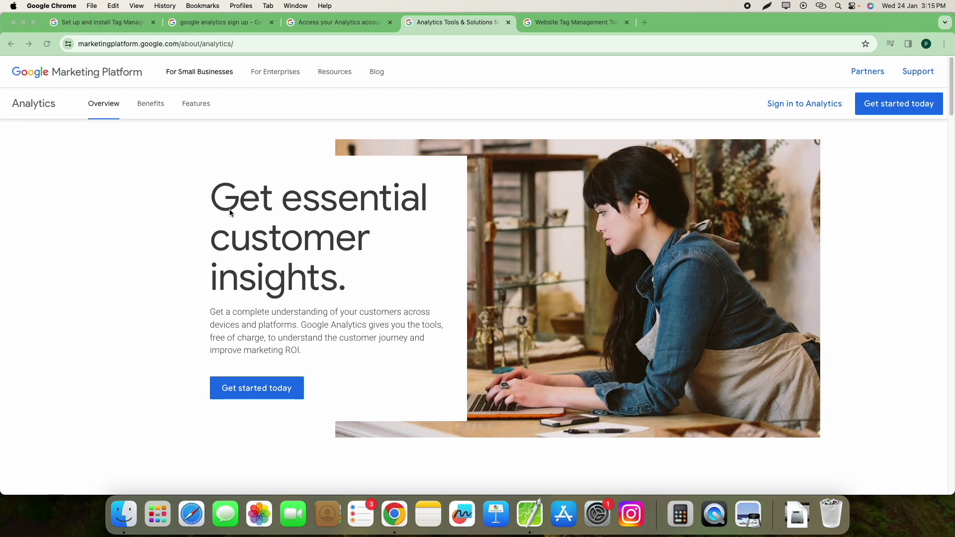
Check the platform links noted in CotEditor, return to Chrome, and sign in to Google Tag Manager from its product page.
click(529, 514)
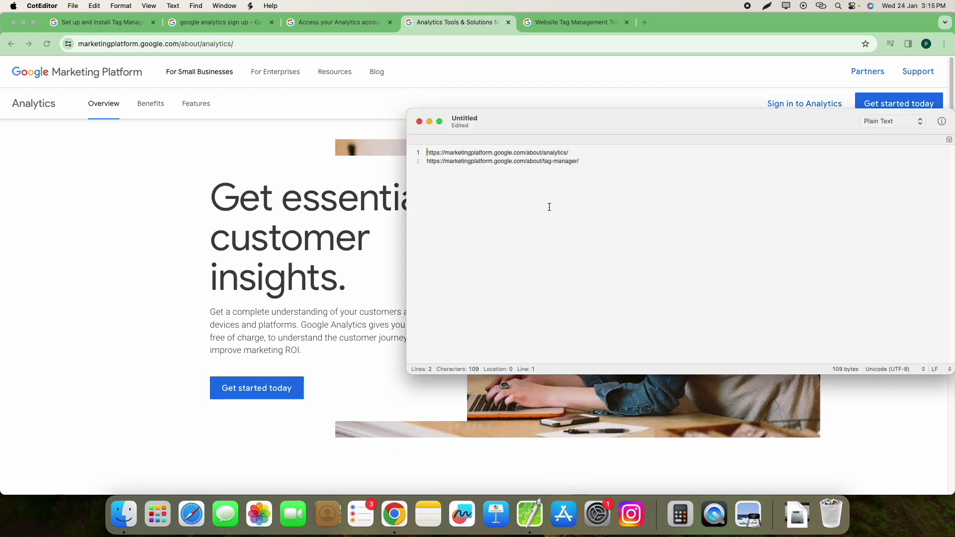
click(111, 207)
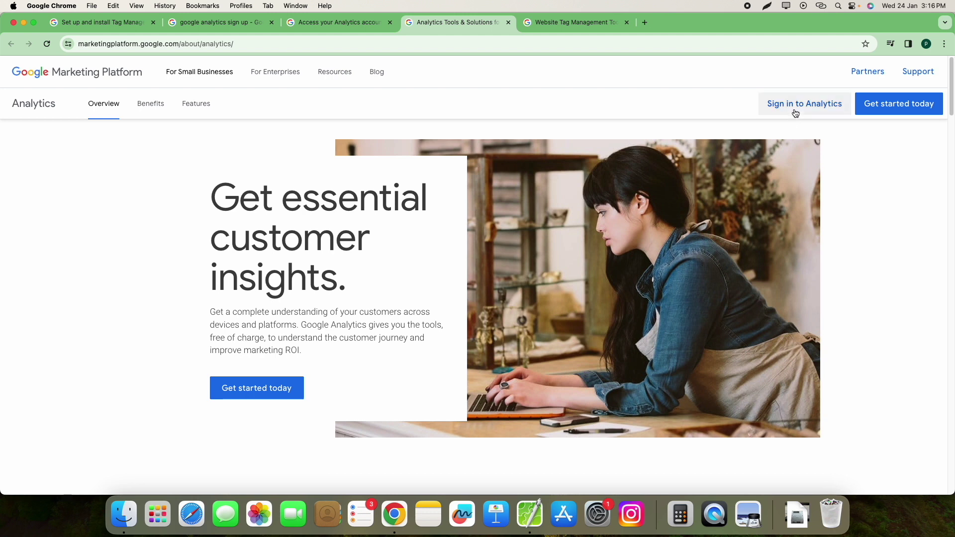
click(587, 28)
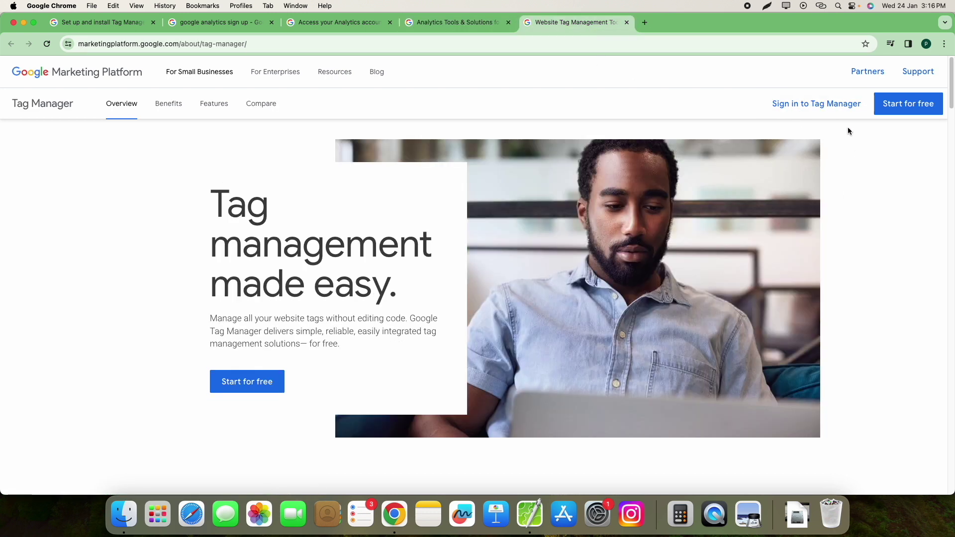
click(832, 108)
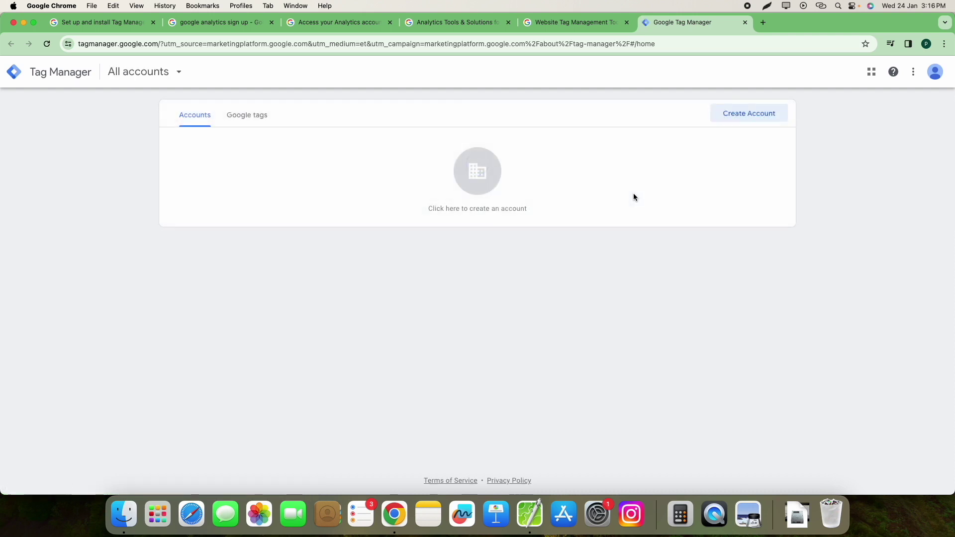
Check which Google account is signed in and start creating a new Tag Manager account.
click(936, 74)
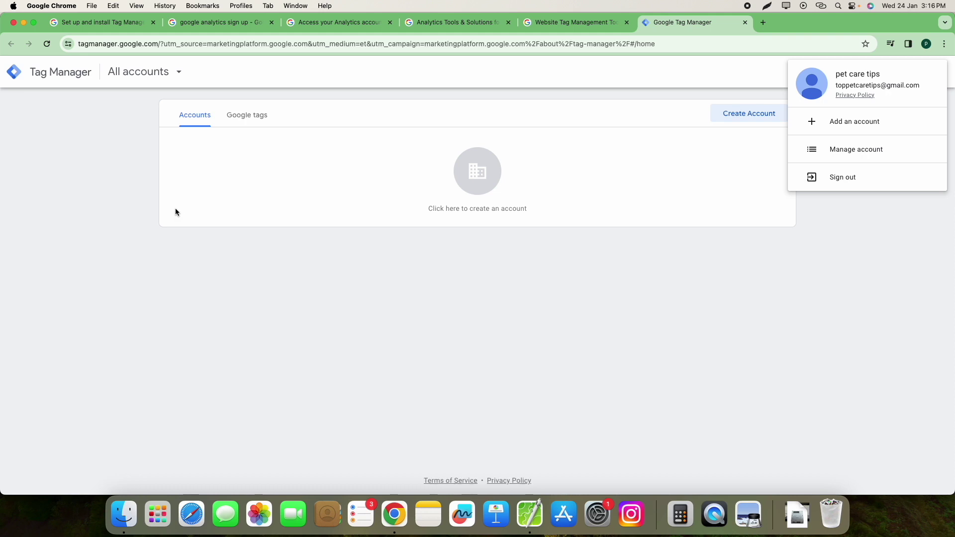
click(151, 207)
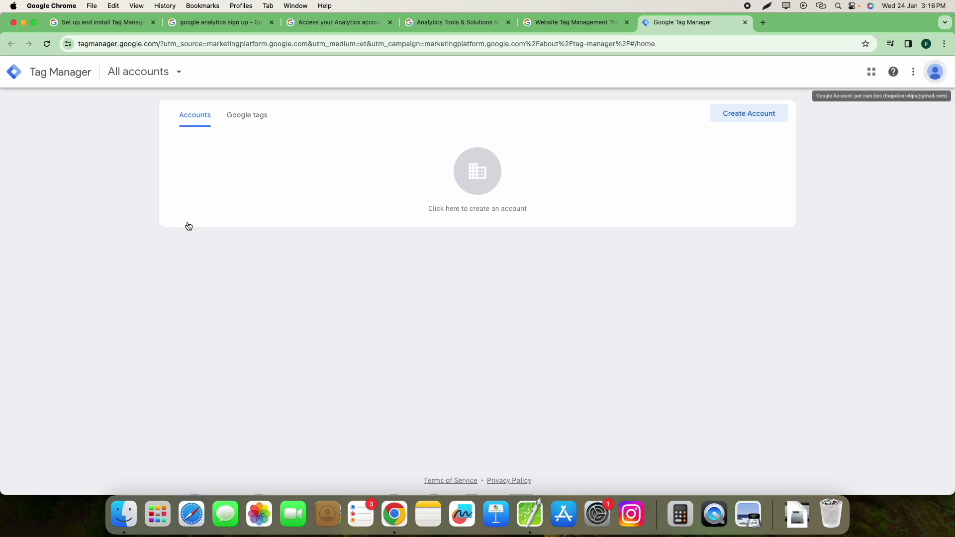
click(754, 114)
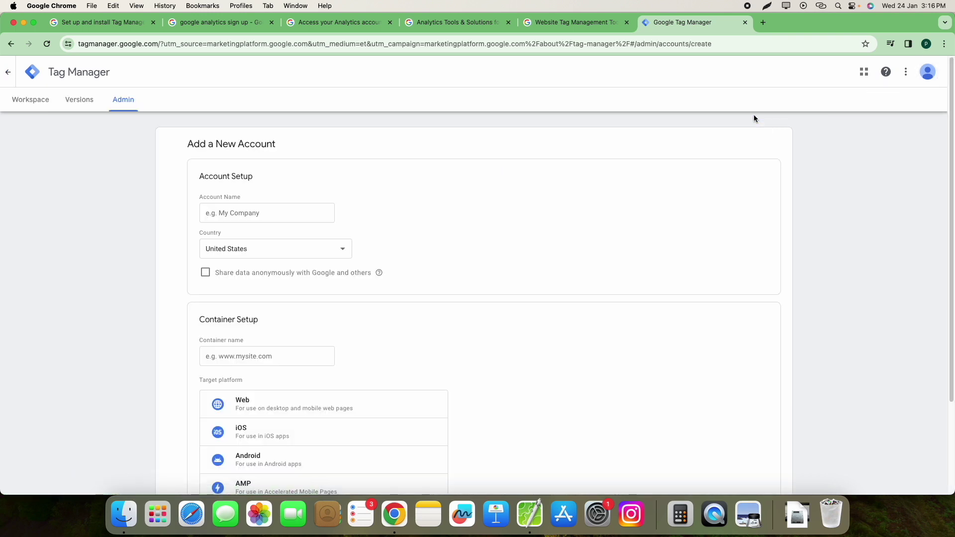
Name the new account Top Pet Care Tips and set its country to India.
click(265, 213)
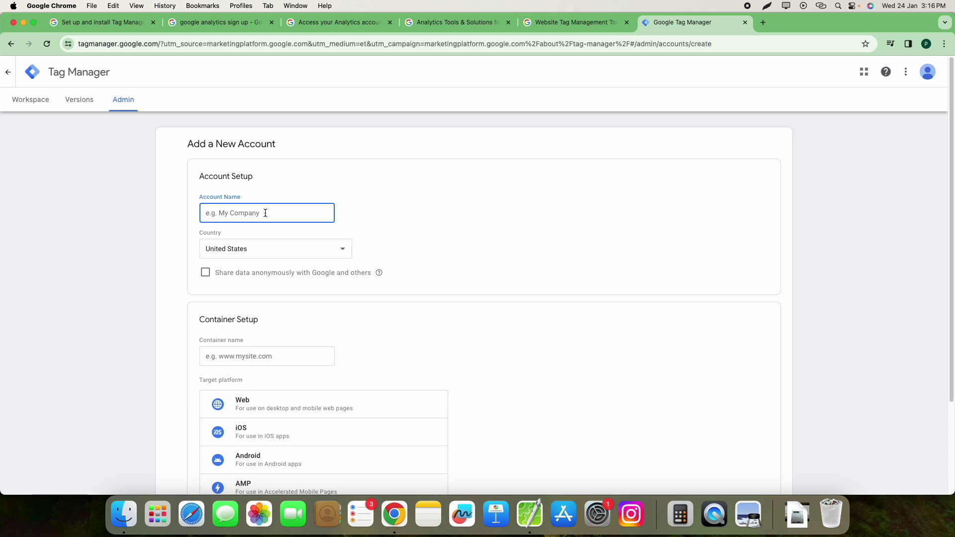
text(Top Pet Care Tips)
click(251, 255)
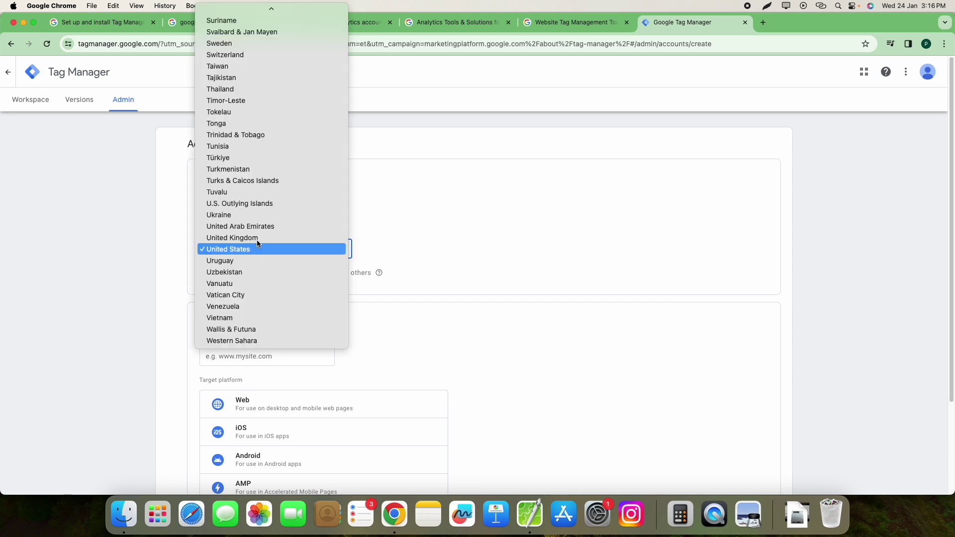
key(i)
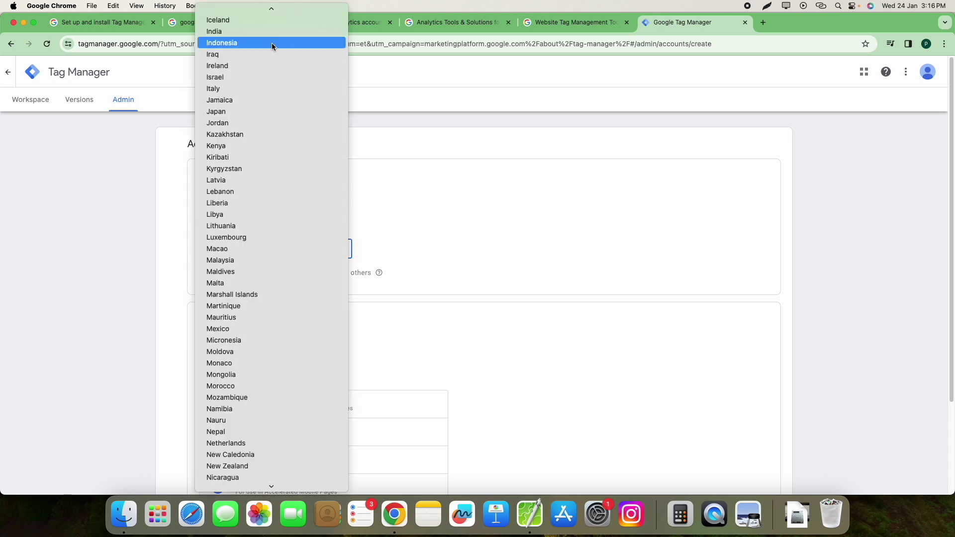
click(242, 36)
Name the container Top Pet Care Tips Site and choose Web as its target platform.
scroll(193, 262, down, 2)
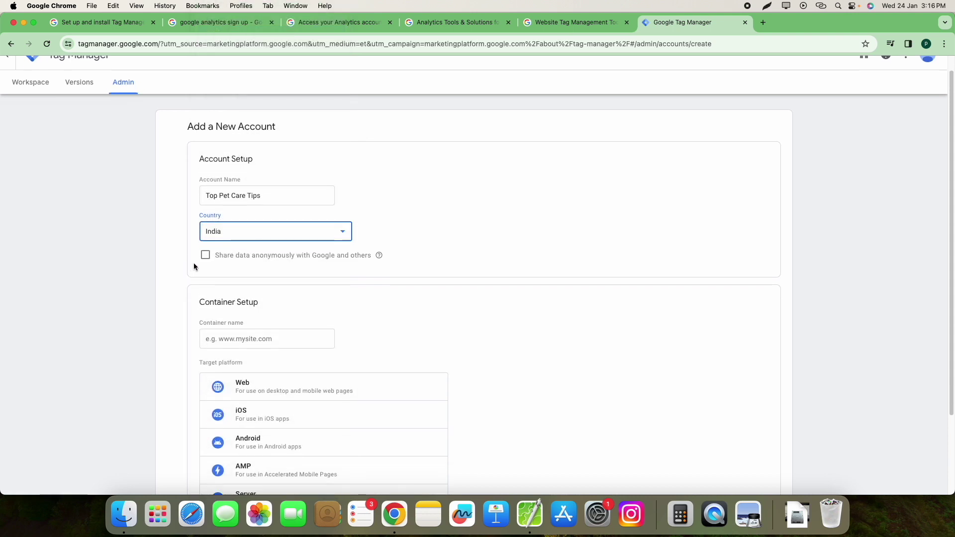
scroll(205, 264, down, 2)
click(246, 248)
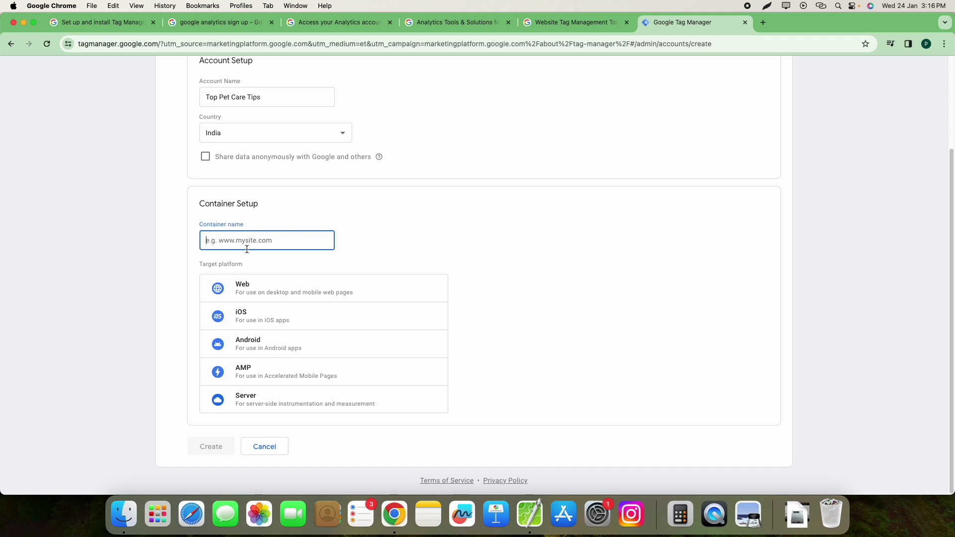
text(Top Pet Care Tips Site)
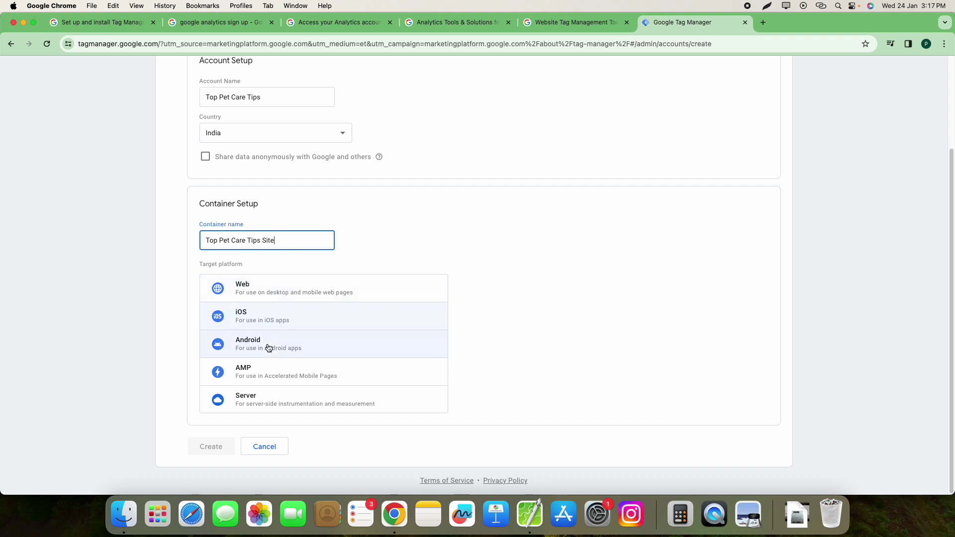
click(291, 295)
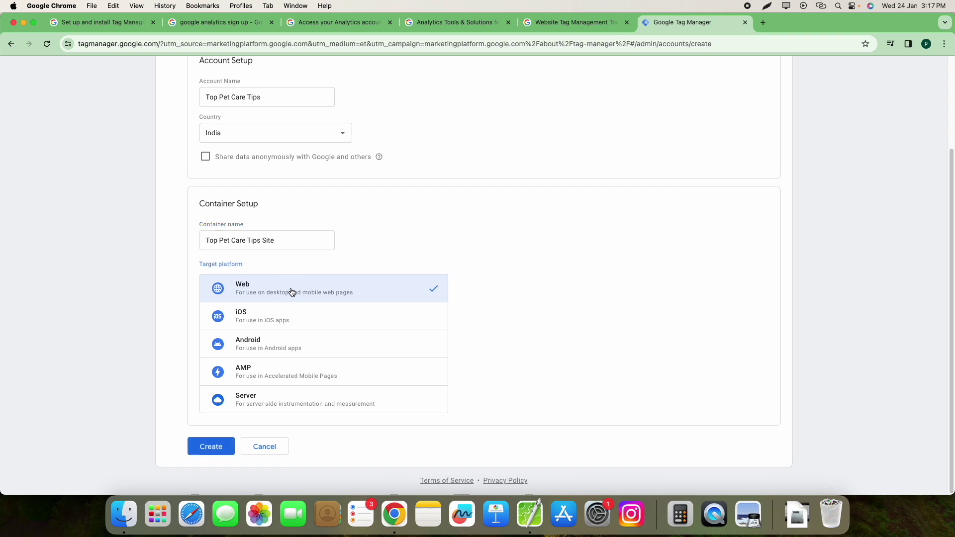
Create the account and accept the Terms of Service Agreement together with the GDPR Data Processing Terms.
click(217, 447)
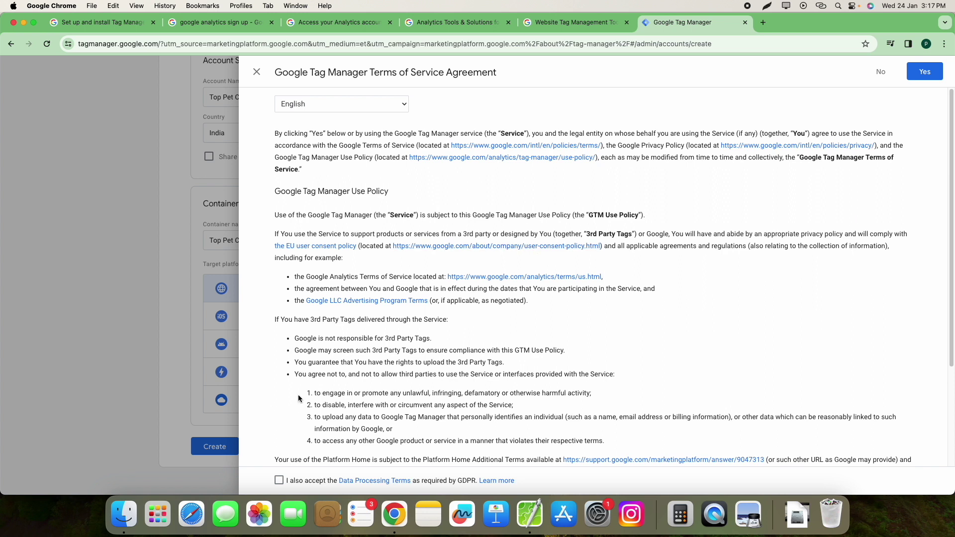
click(278, 481)
click(926, 73)
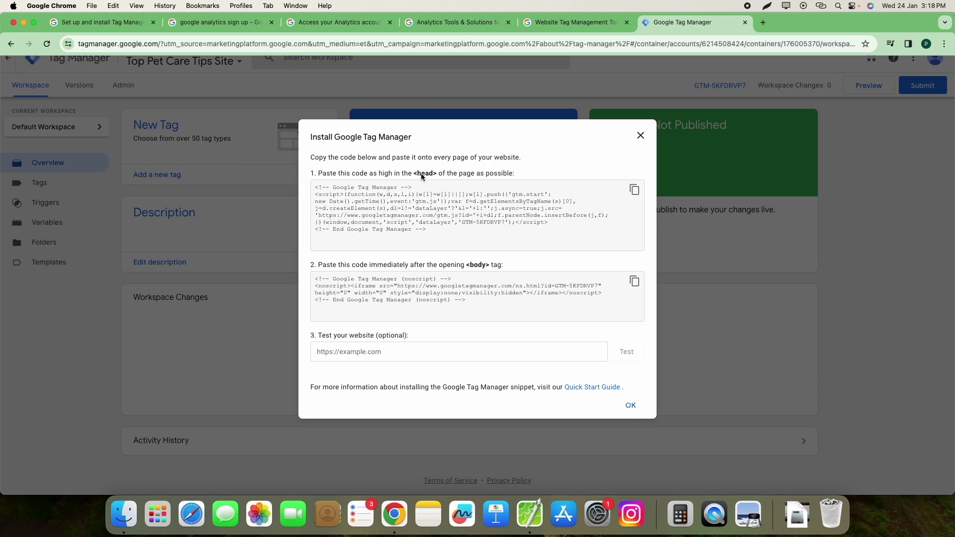
Examine the Google Tag Manager installation snippets for the page's head and body.
click(315, 188)
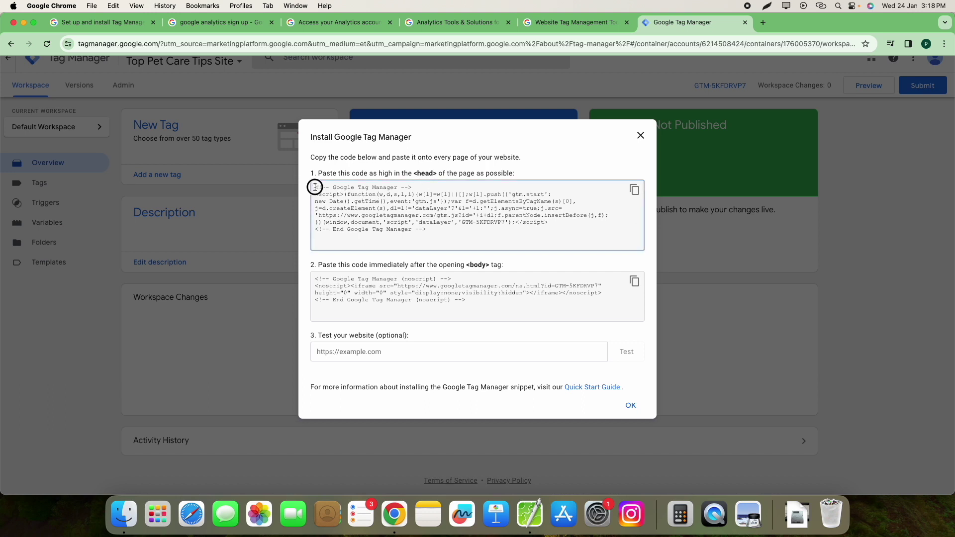
click(496, 230)
drag(497, 230, 304, 183)
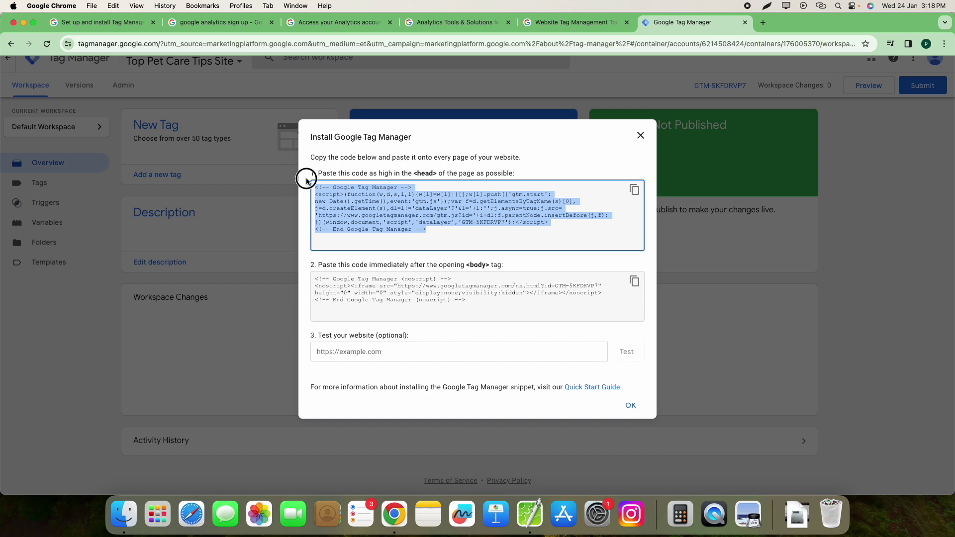
click(424, 211)
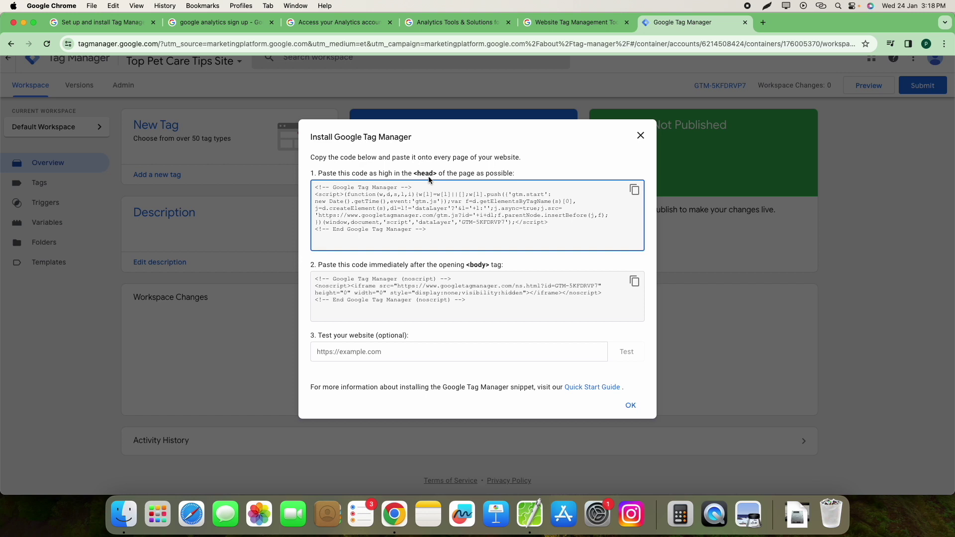
click(485, 297)
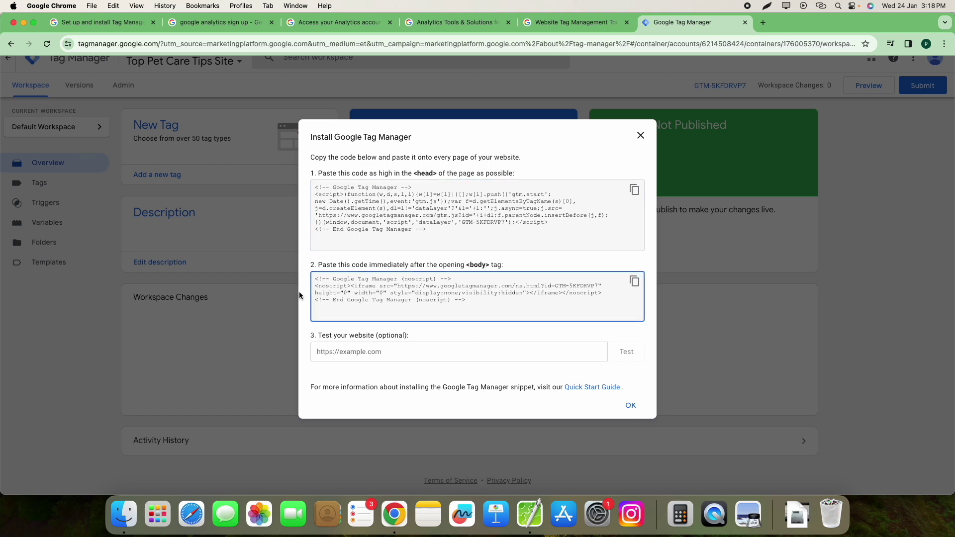
click(324, 284)
click(634, 282)
click(521, 284)
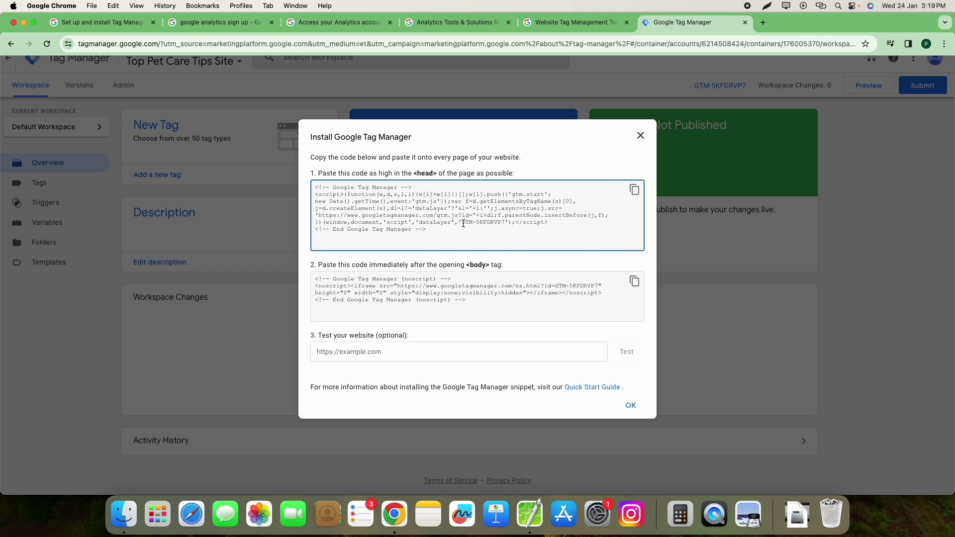
Copy the GTM container ID from the head snippet into the CotEditor note below the saved links, and return to Chrome.
drag(463, 224, 506, 223)
right_click(500, 224)
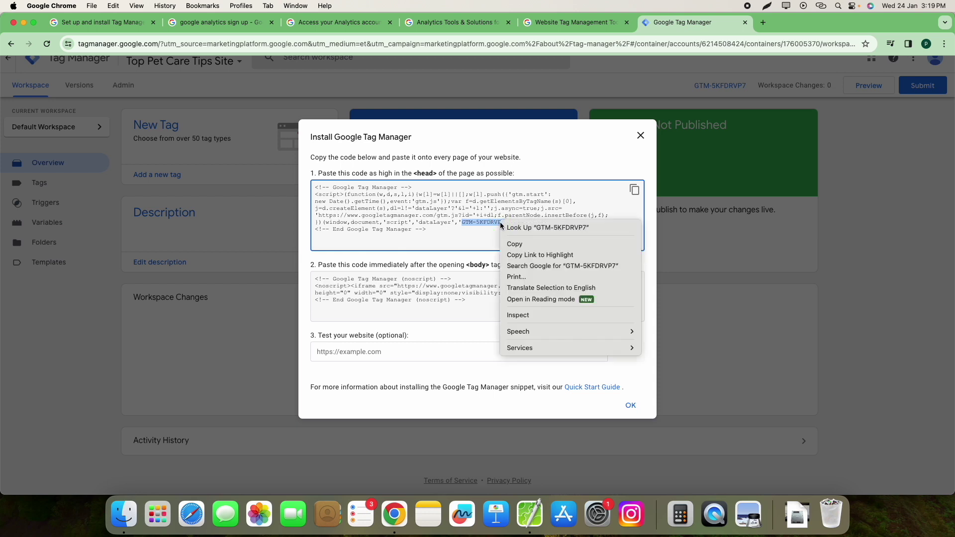
click(514, 244)
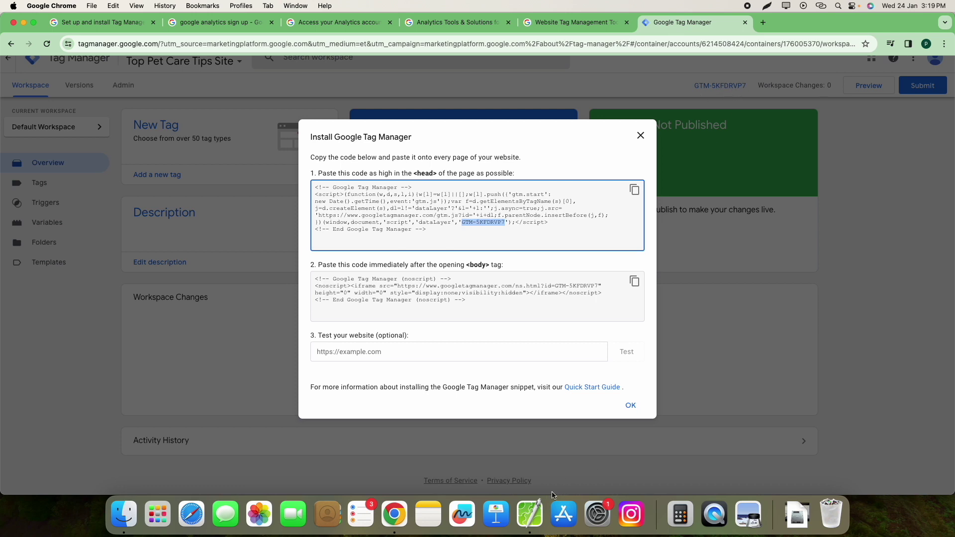
click(529, 514)
key(Return)
key(Return)
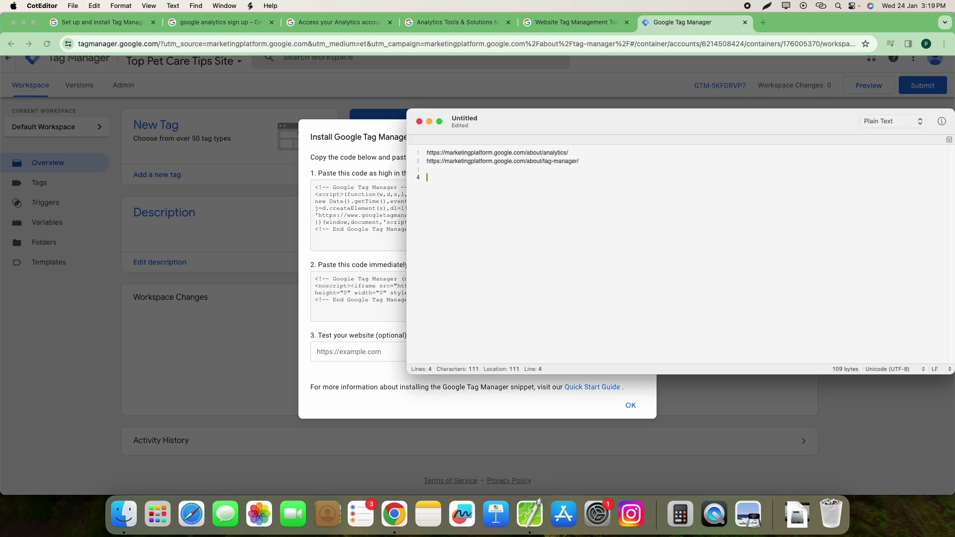
key(super+v)
key(super+Tab)
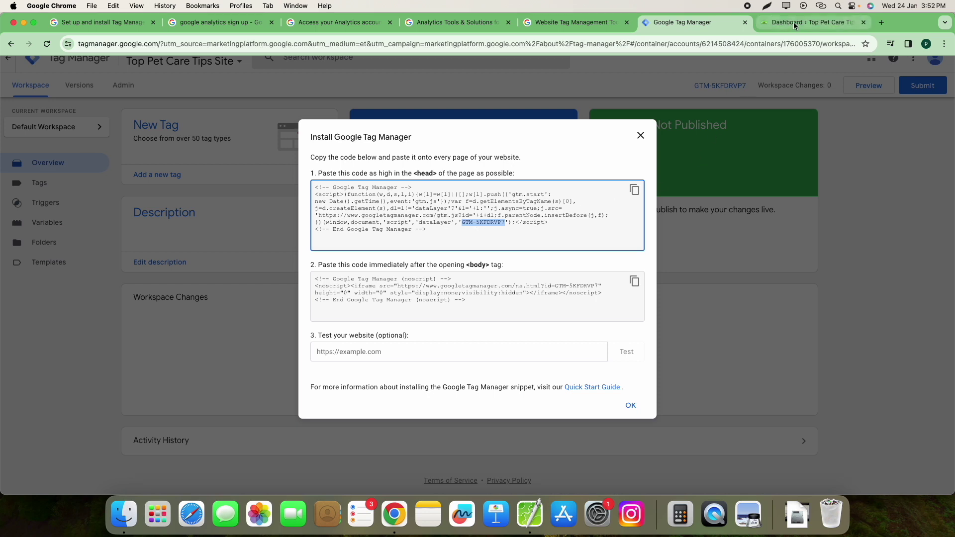
Switch to the WordPress dashboard of Top Pet Care Tips and open the page for adding new plugins.
click(794, 25)
mouse_move(16, 293)
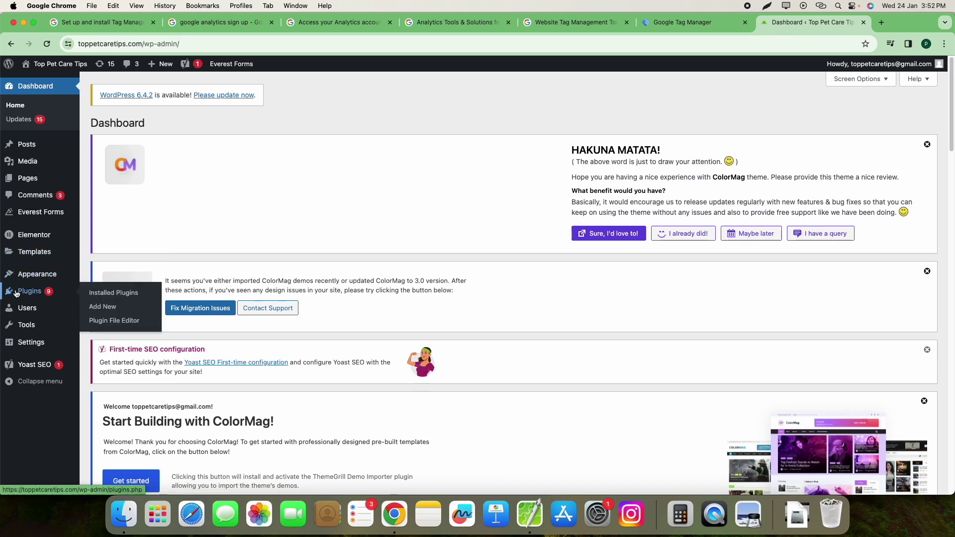
click(110, 308)
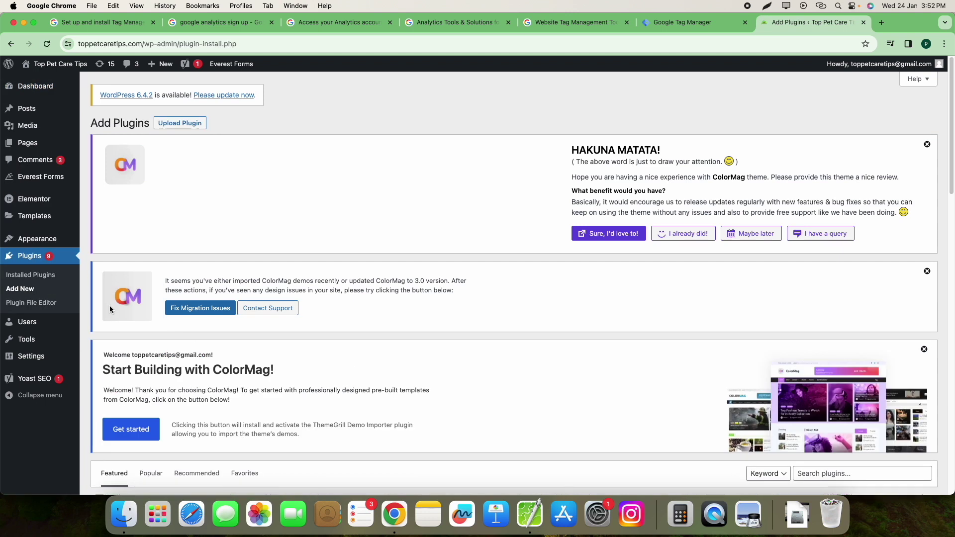
Search the WordPress plugin directory for gtm4wp.
scroll(109, 306, down, 6)
click(858, 153)
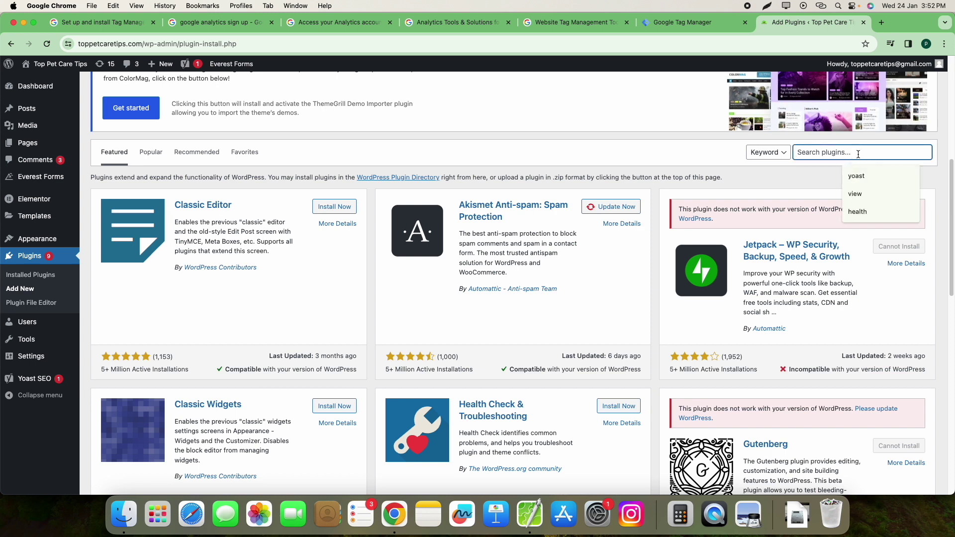
text(gt)
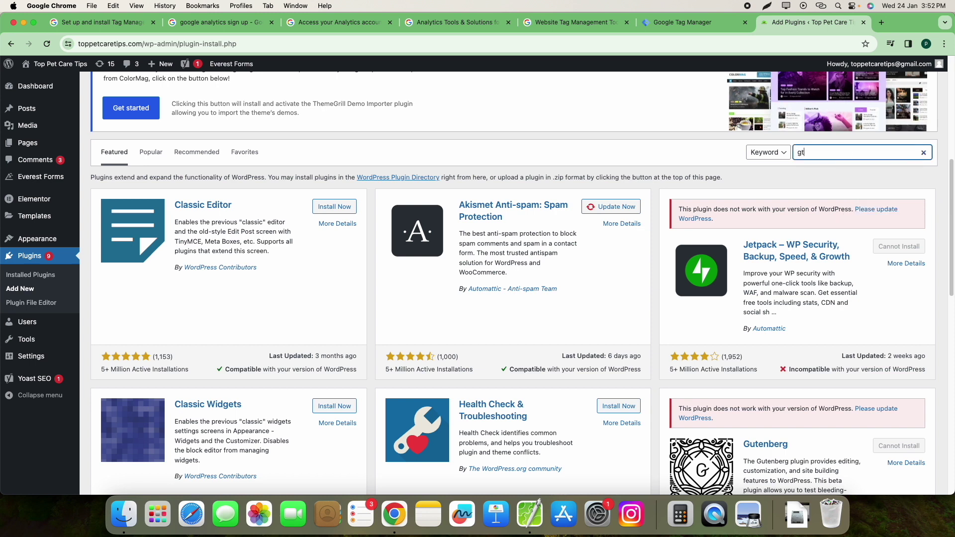
text(m4)
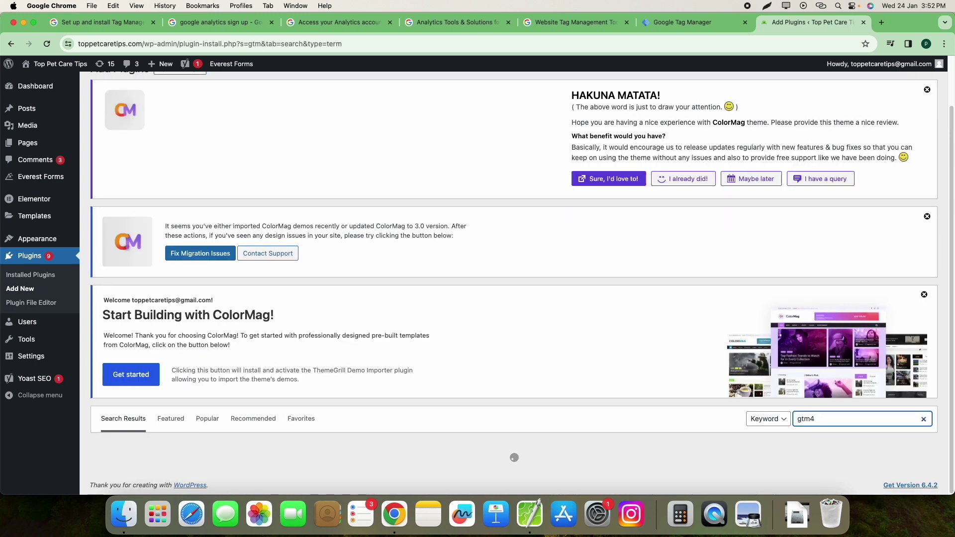
text(wp)
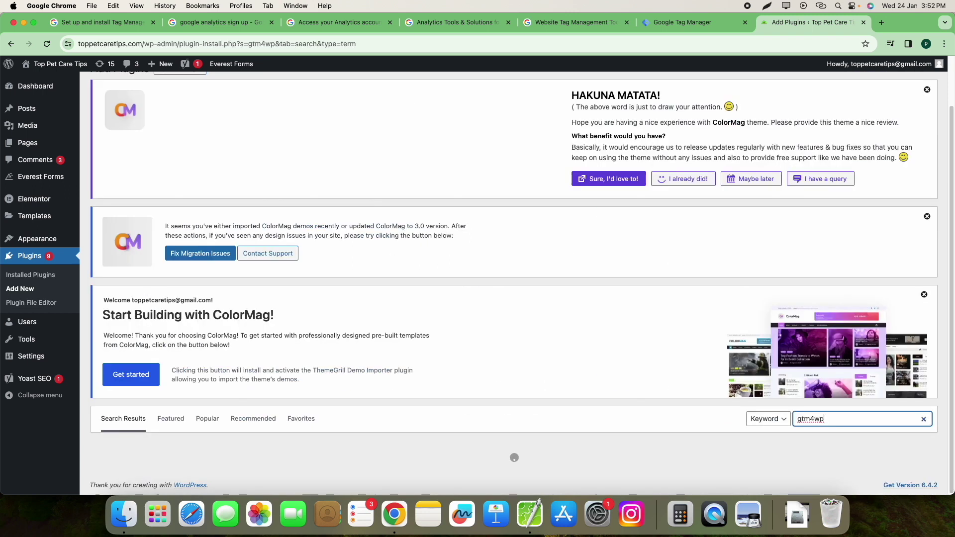
Install and activate the GTM4WP plugin.
scroll(433, 255, down, 5)
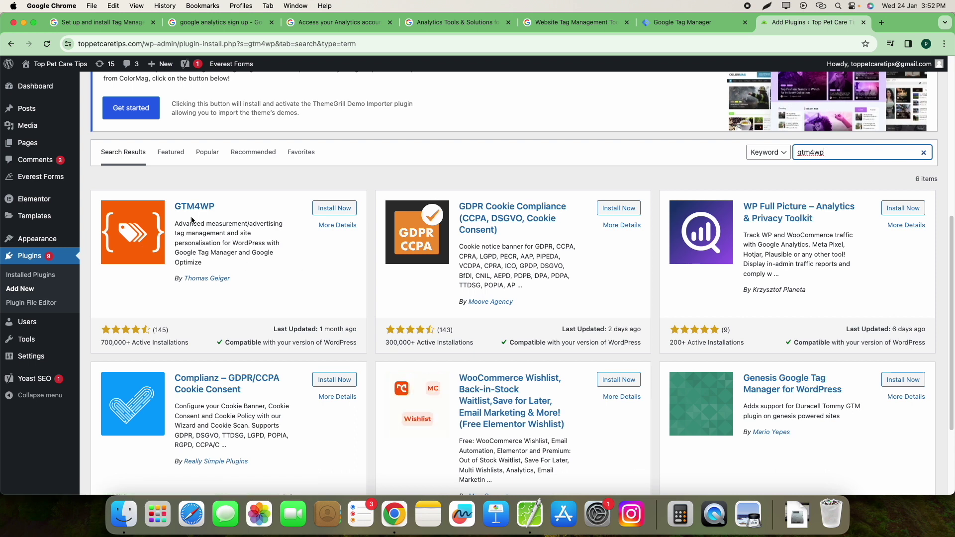
click(342, 214)
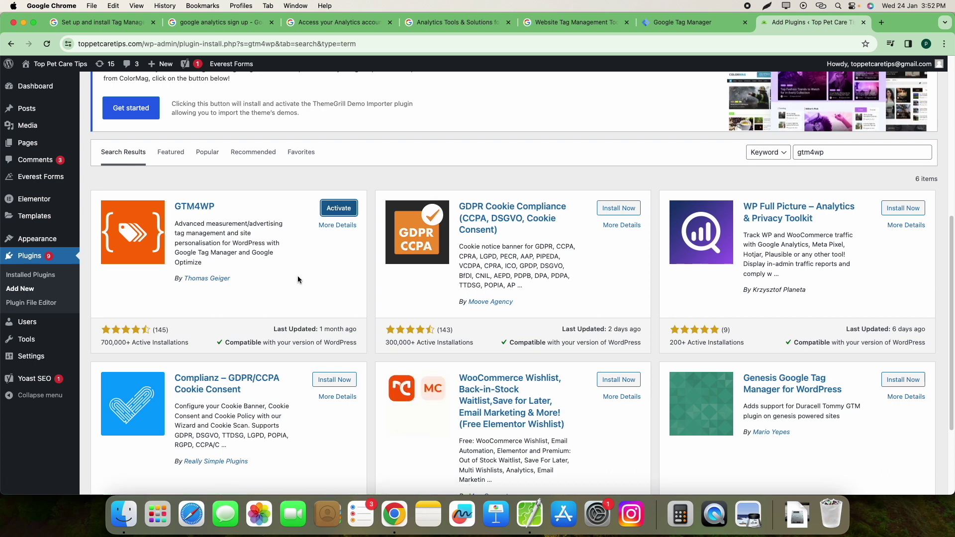
click(339, 209)
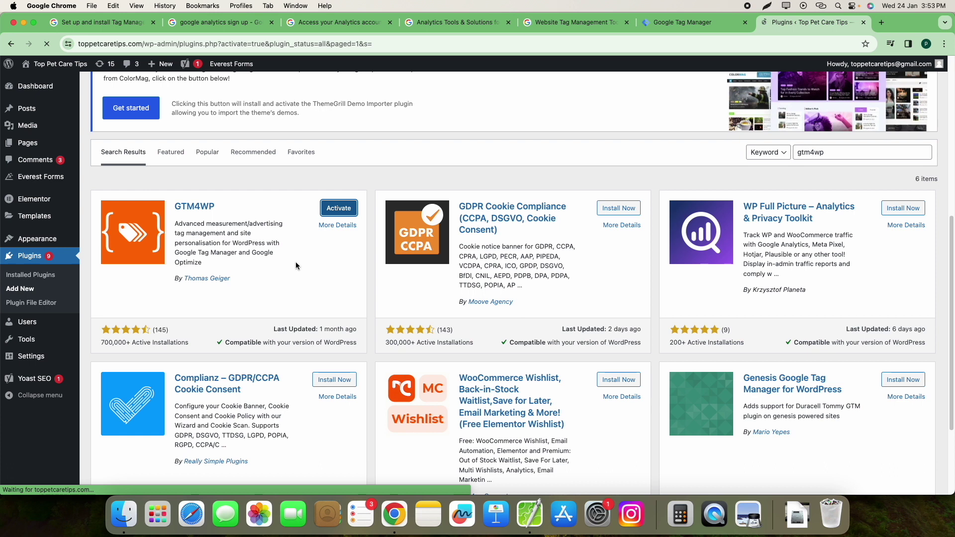
scroll(296, 264, down, 10)
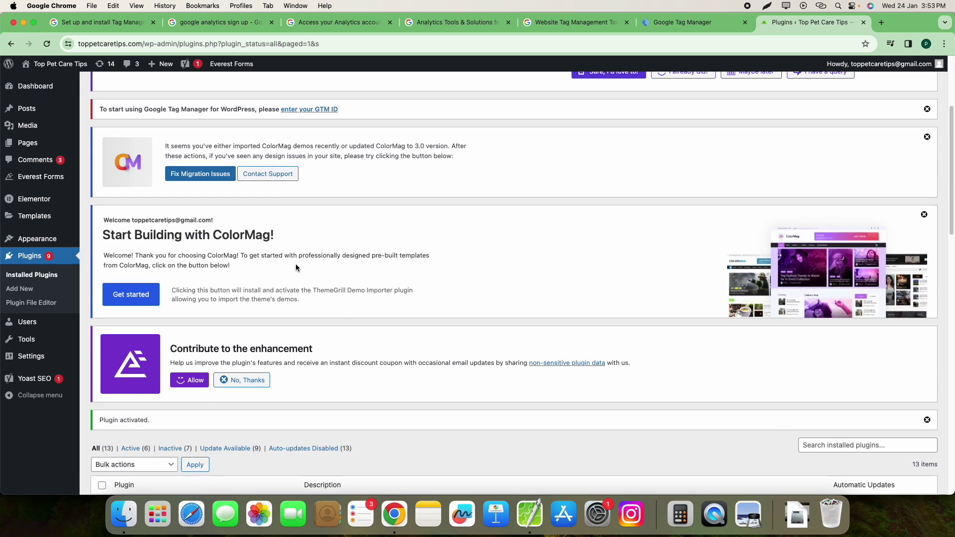
Find GTM4WP in the installed plugins list and open its general settings at the Google Tag Manager ID field.
scroll(296, 265, down, 15)
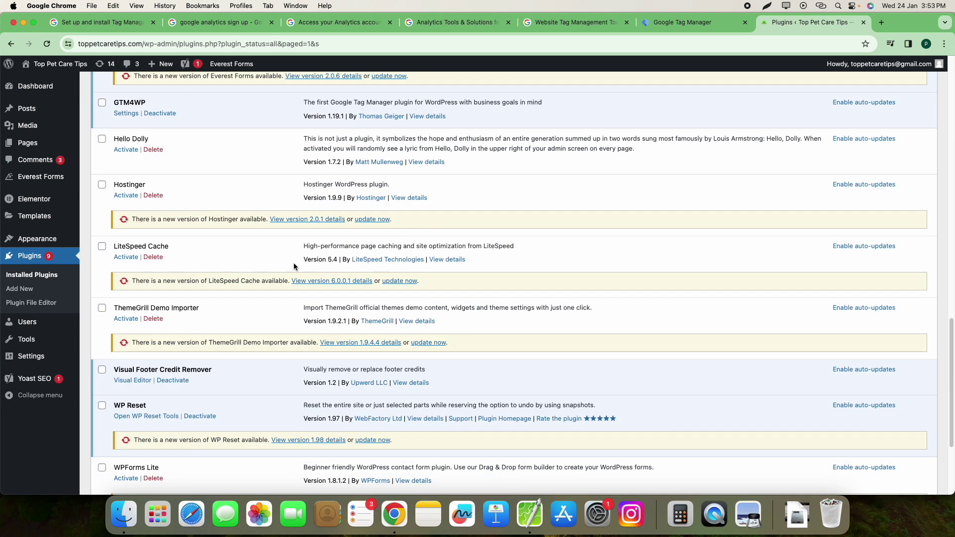
scroll(244, 277, up, 4)
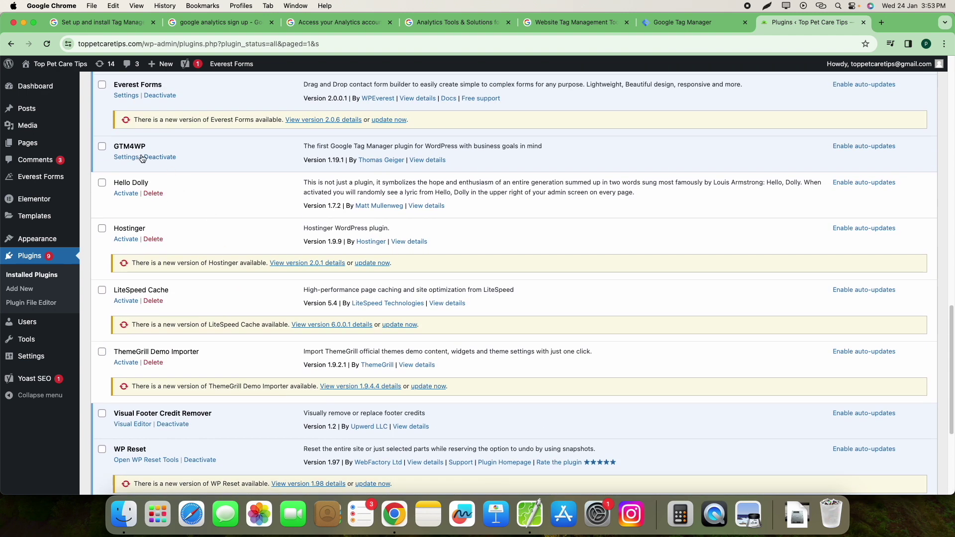
click(127, 158)
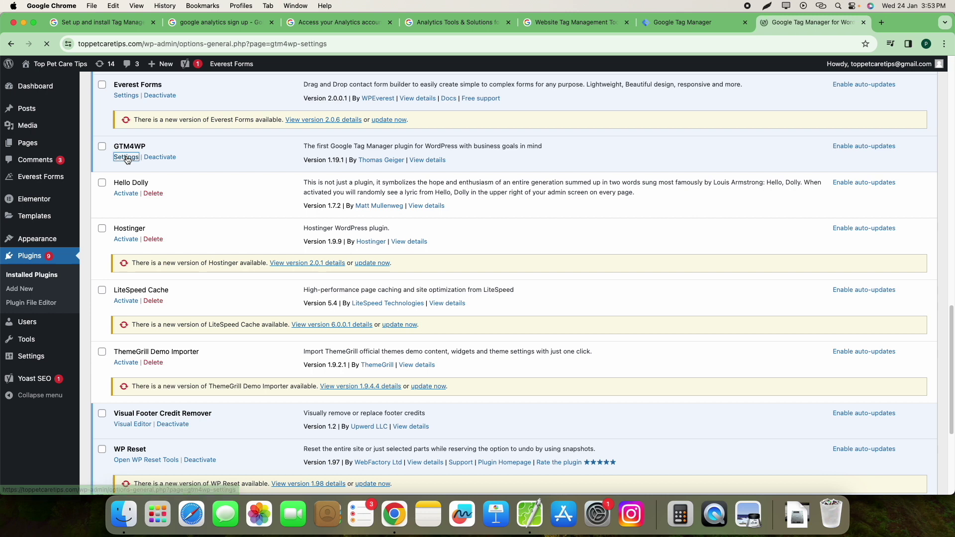
scroll(534, 260, down, 6)
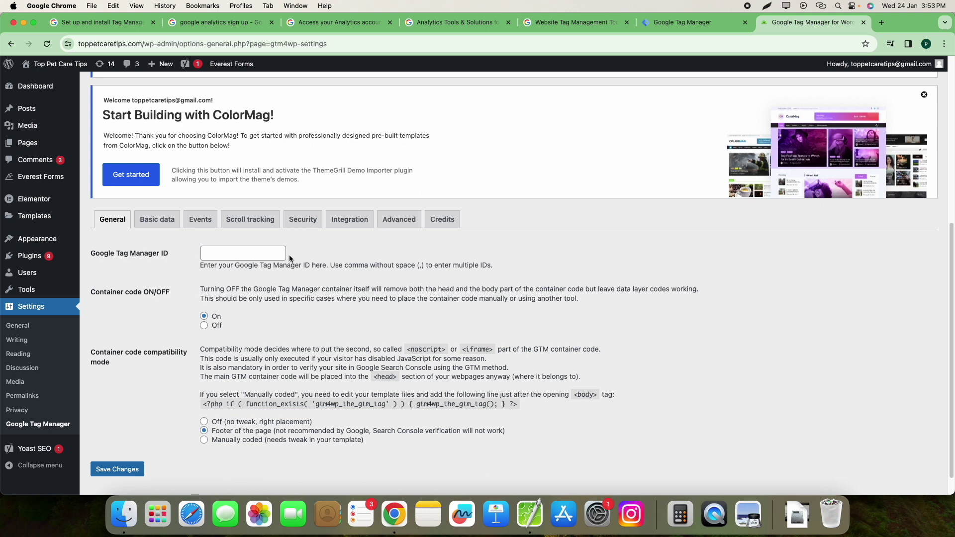
Copy the container ID from the Tag Manager head snippet into GTM4WP's Google Tag Manager ID setting and save the changes.
click(686, 22)
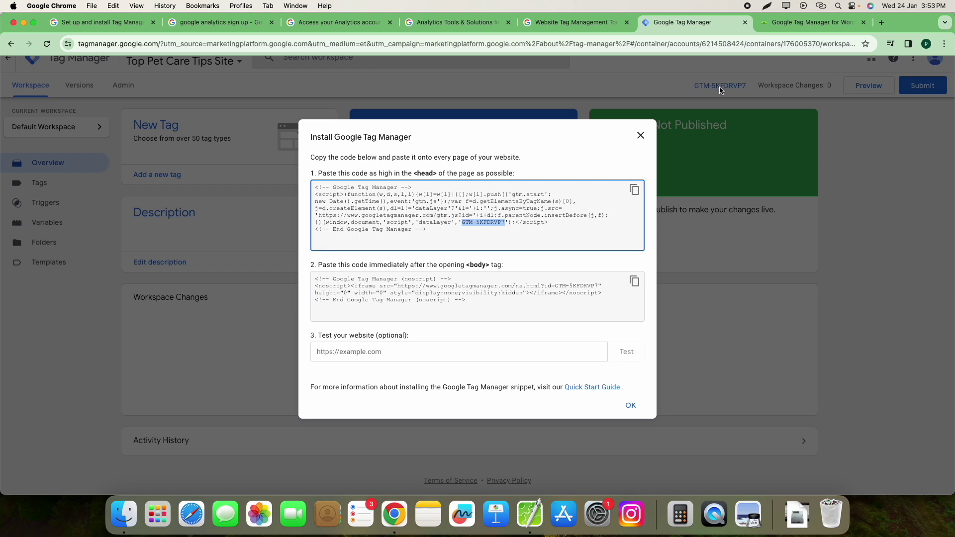
right_click(499, 228)
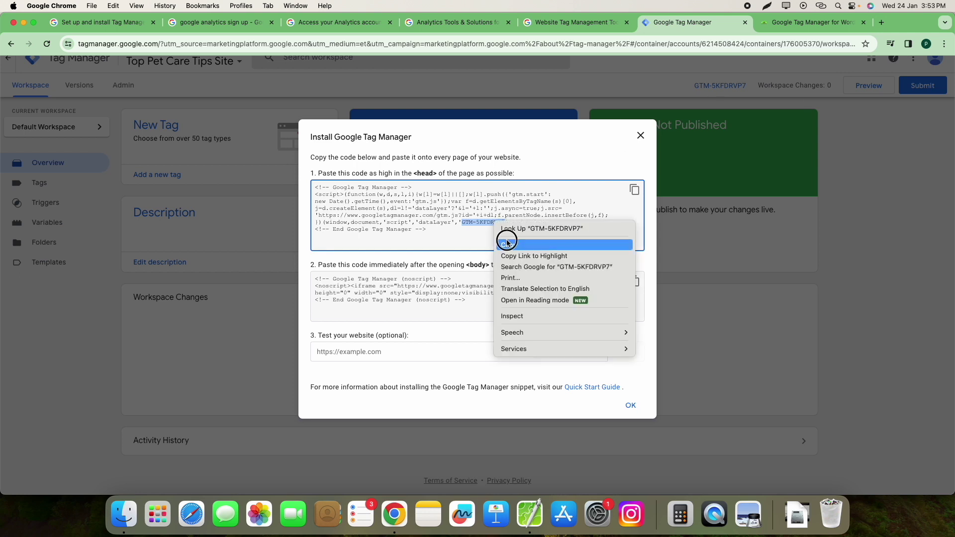
click(509, 245)
click(813, 22)
click(239, 253)
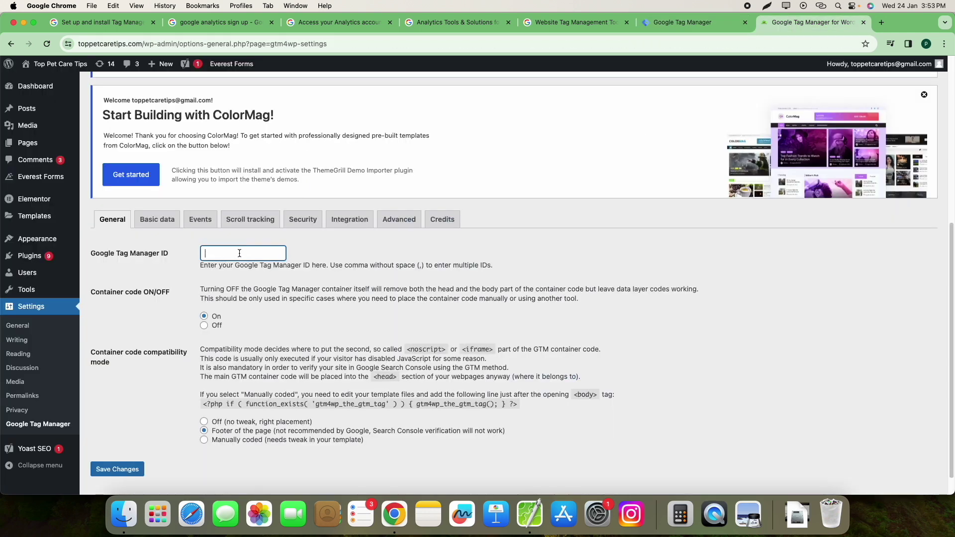
key(cmd+v)
click(117, 470)
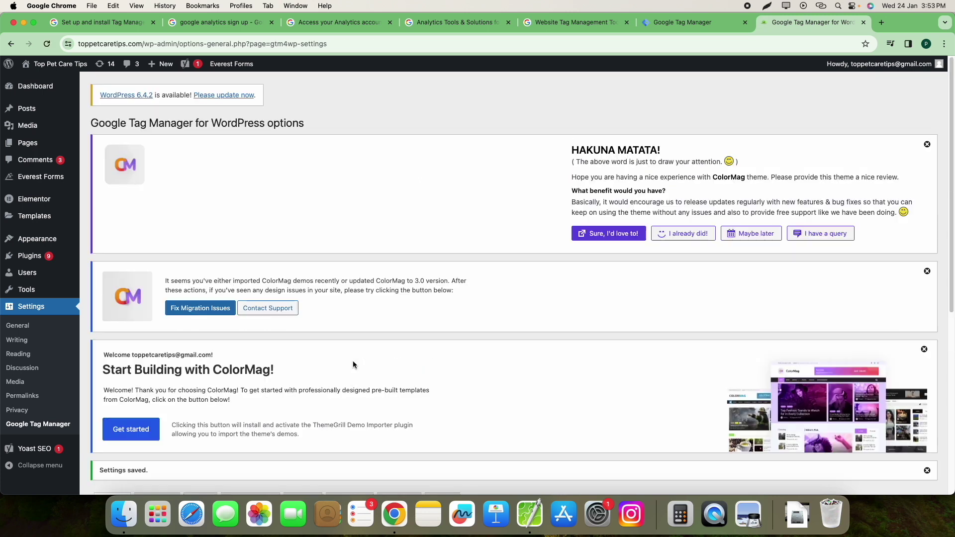
Review the saved GTM4WP general settings, and close the Install Google Tag Manager instructions in the Tag Manager workspace.
scroll(353, 357, down, 5)
scroll(350, 353, down, 2)
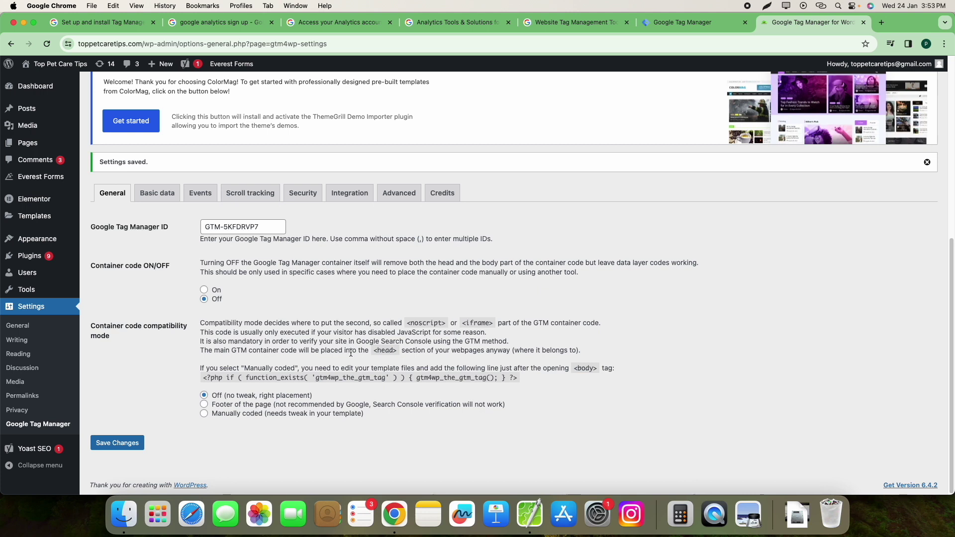
click(681, 23)
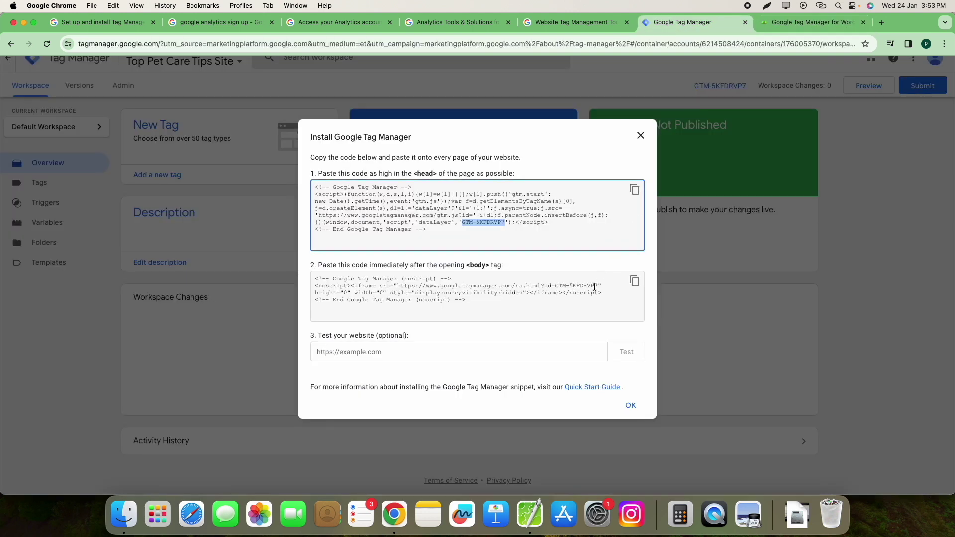
click(640, 136)
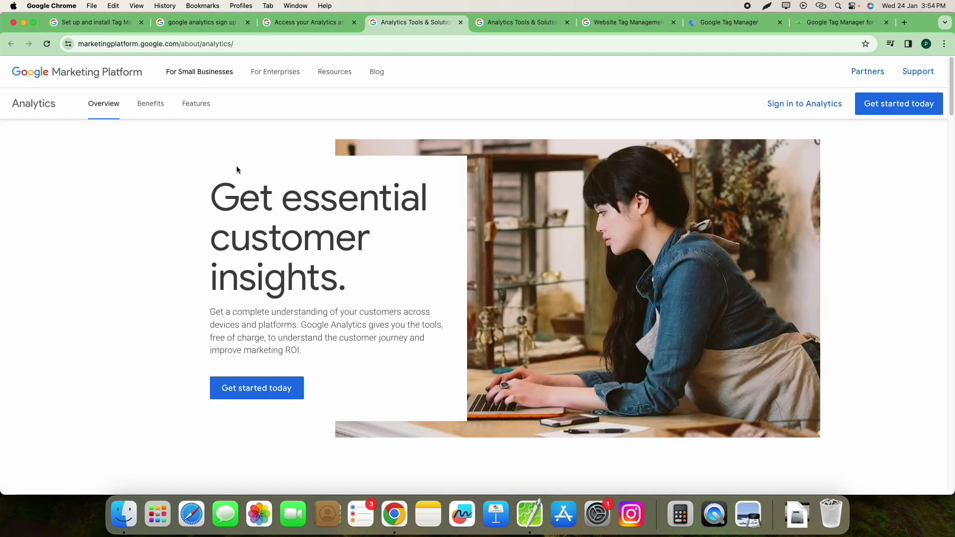
Sign in to Google Analytics and set up an account named Top Pet Care Tips, continuing with the default data sharing settings.
click(798, 107)
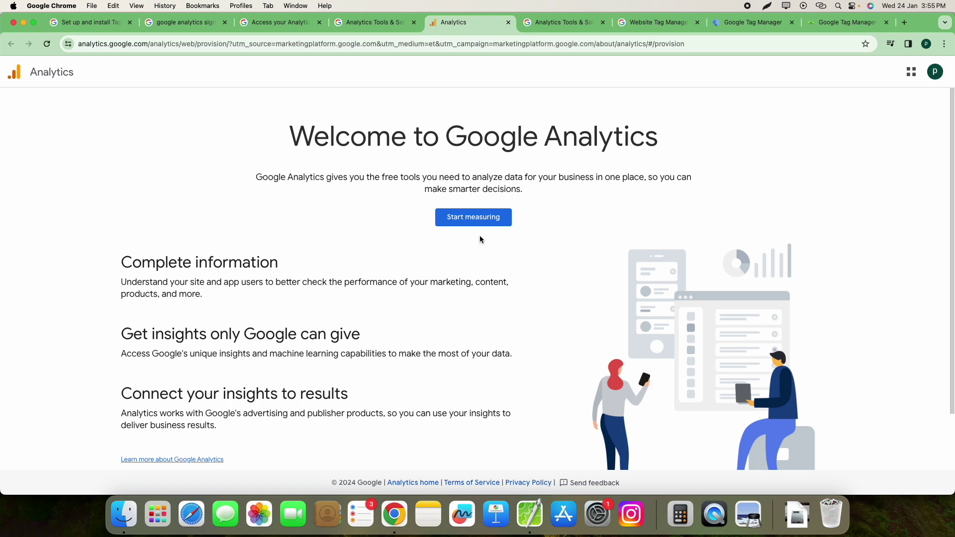
click(479, 224)
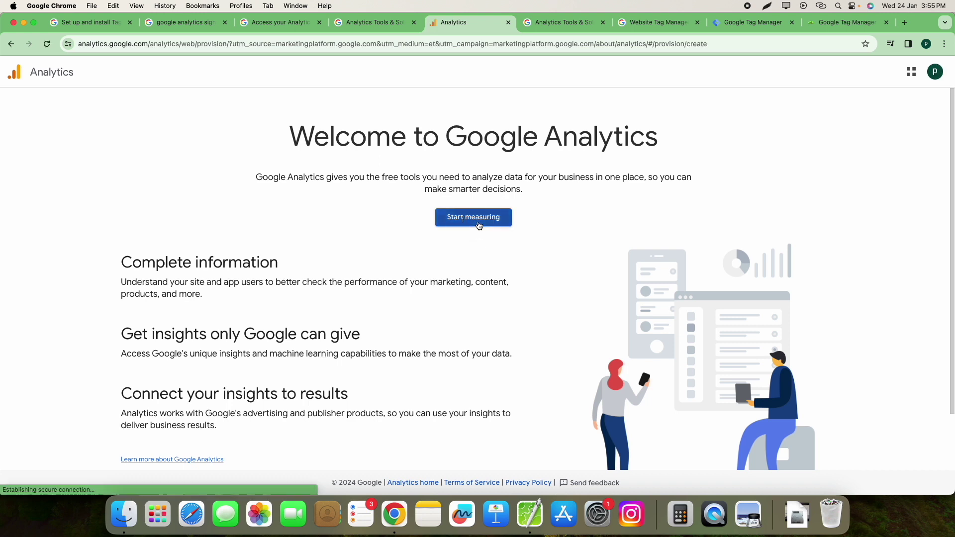
scroll(204, 206, down, 3)
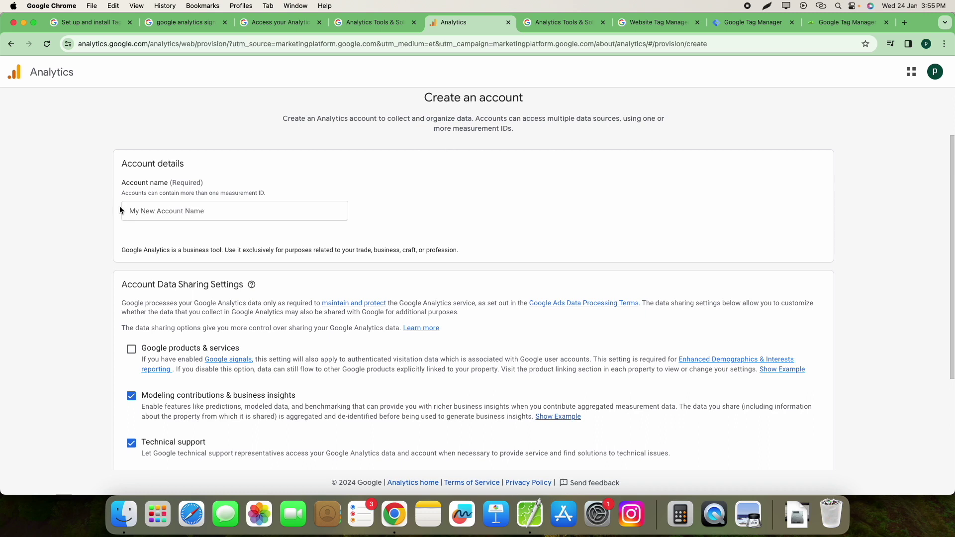
click(168, 209)
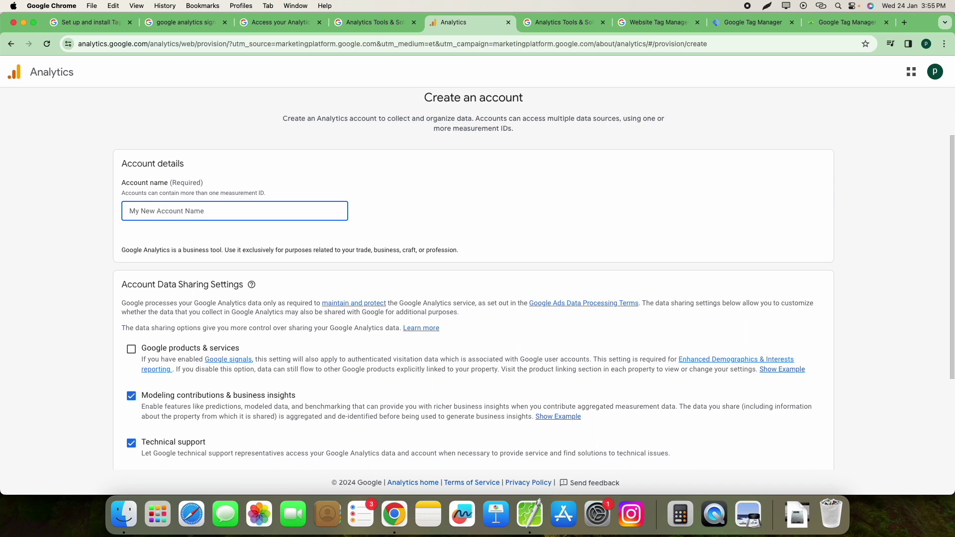
text(Top Pet Care Tips)
scroll(125, 204, down, 5)
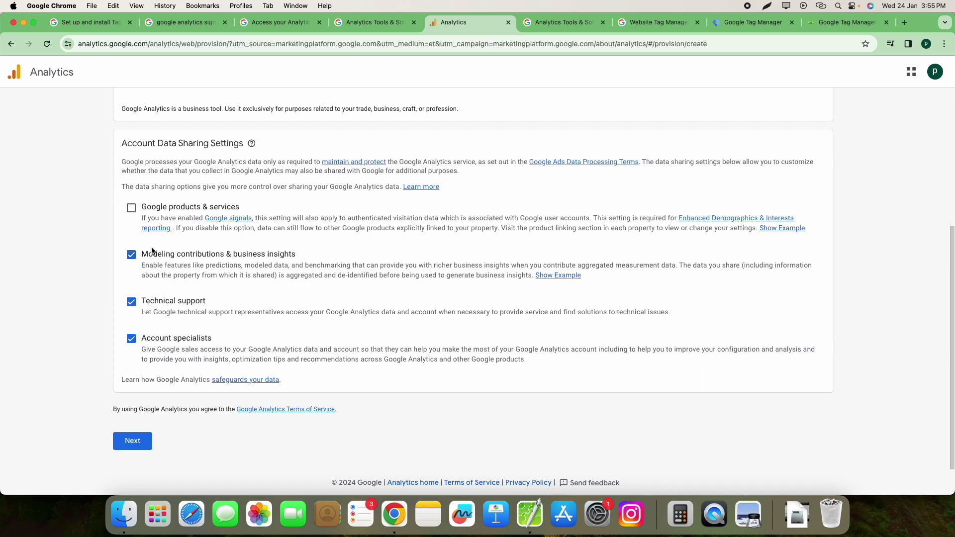
click(142, 446)
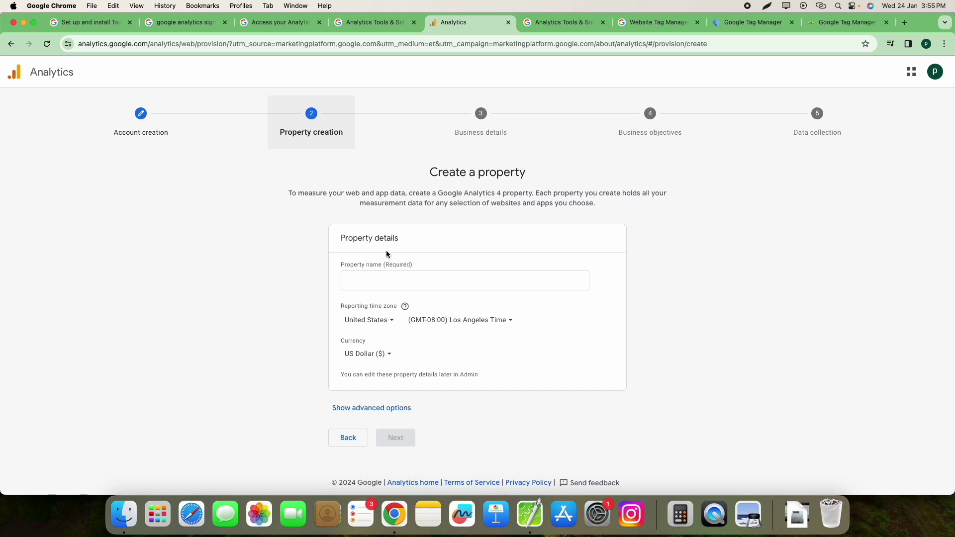
Name the new Analytics property Top Pet Care Tips GA4.
click(385, 279)
text(Top )
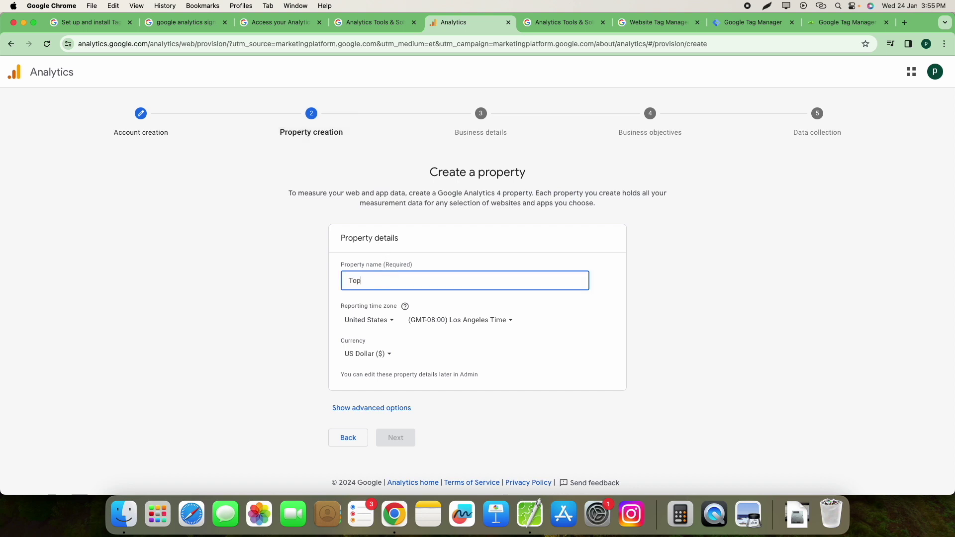
text(Pet Care Tip)
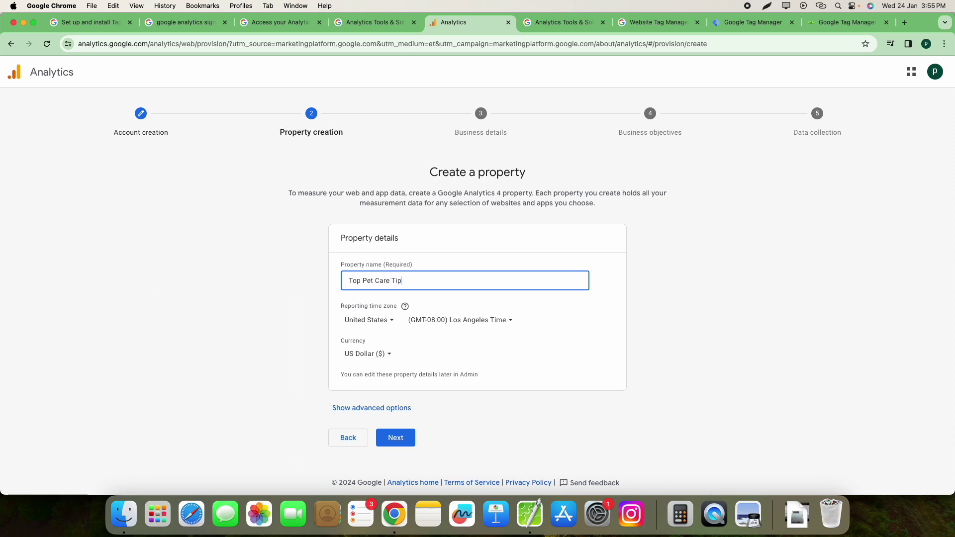
text(s GA4)
Set the property's reporting time zone to India and its currency to Indian Rupee, and continue to the business details.
click(378, 331)
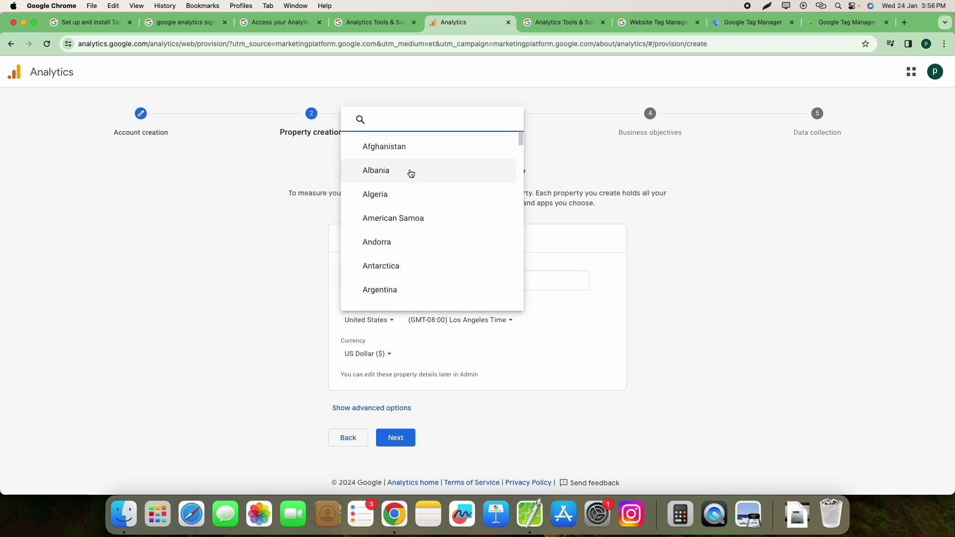
text(india)
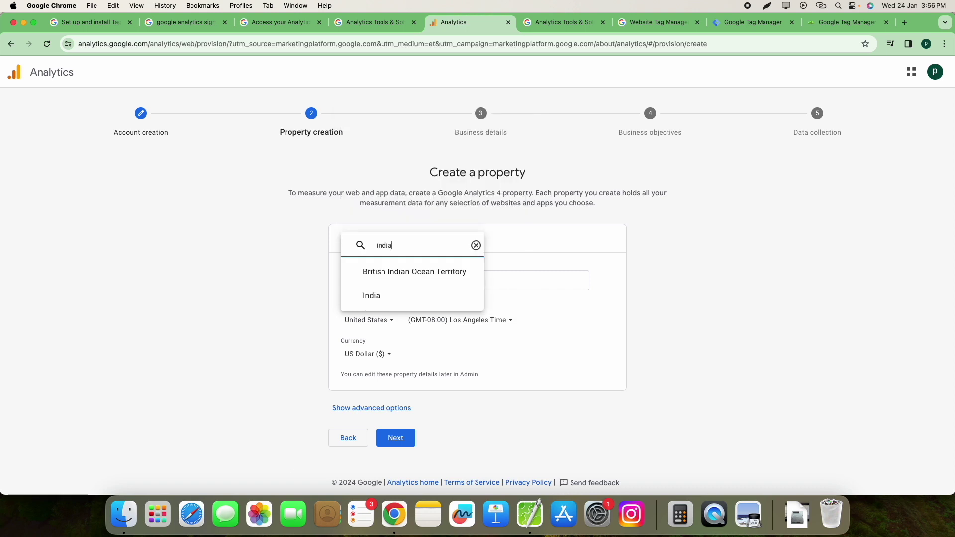
click(382, 303)
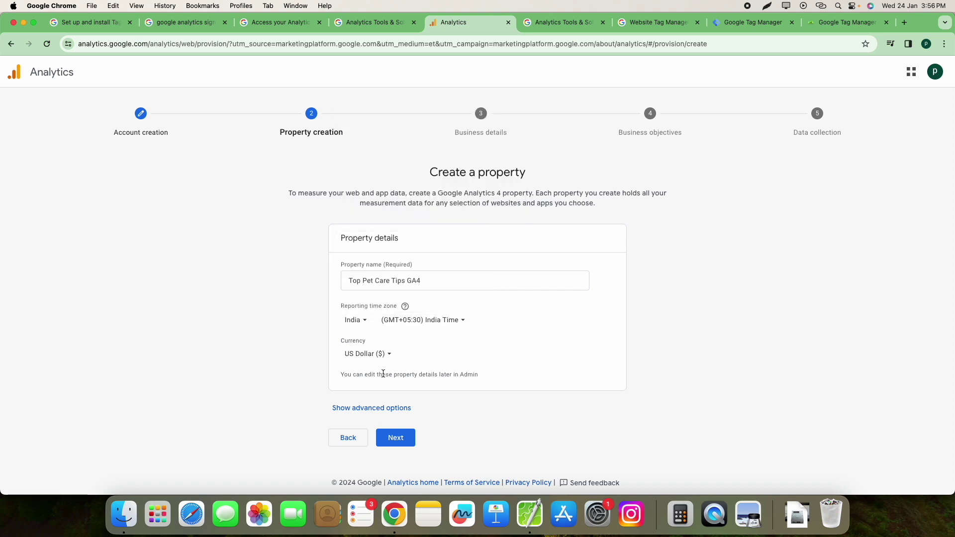
click(367, 353)
text(rup)
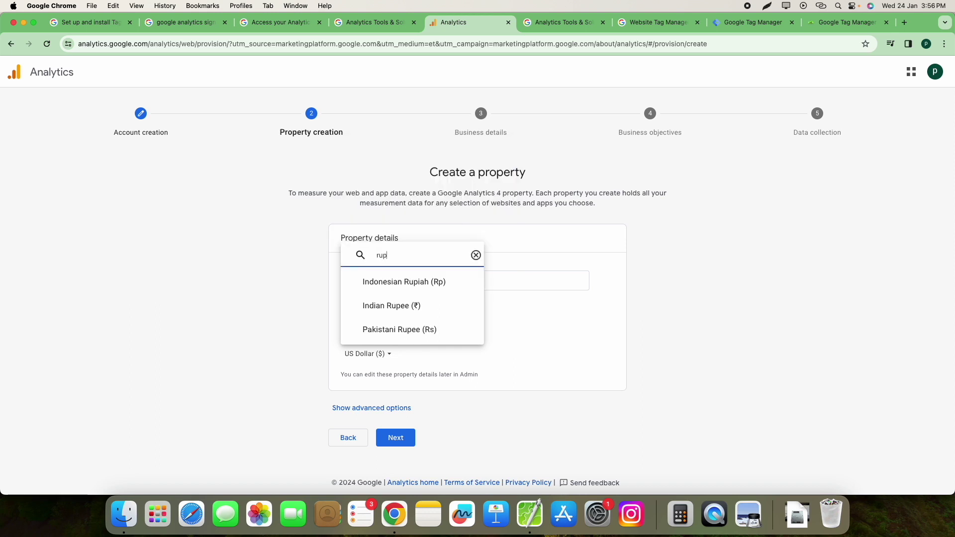
click(397, 309)
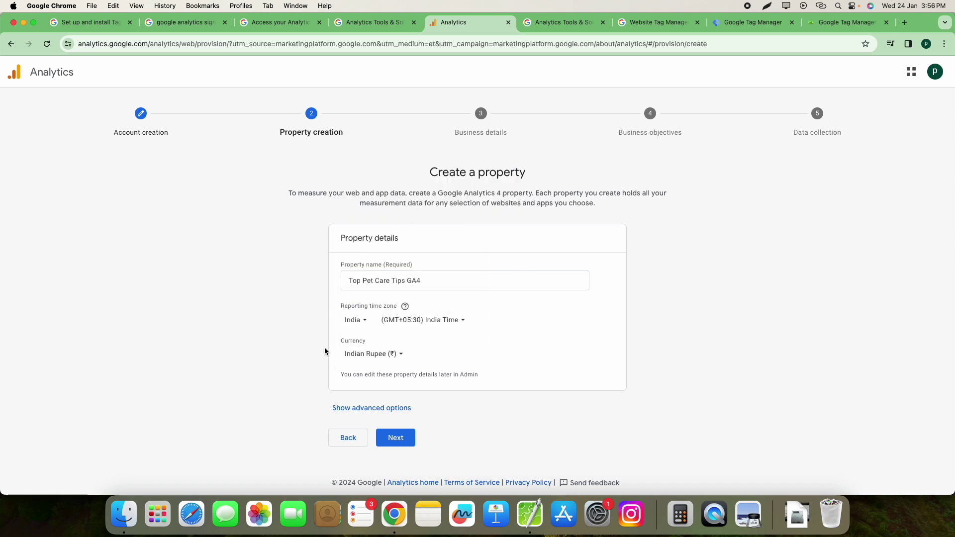
click(404, 444)
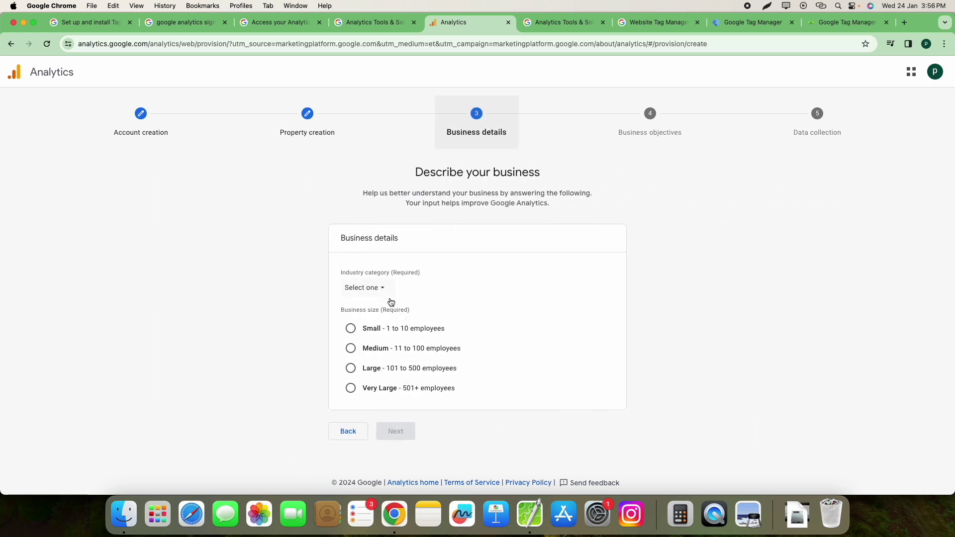
Set the business size to Small (1 to 10 employees) and the industry category to Pets & Animals, and continue to the business objectives.
click(350, 329)
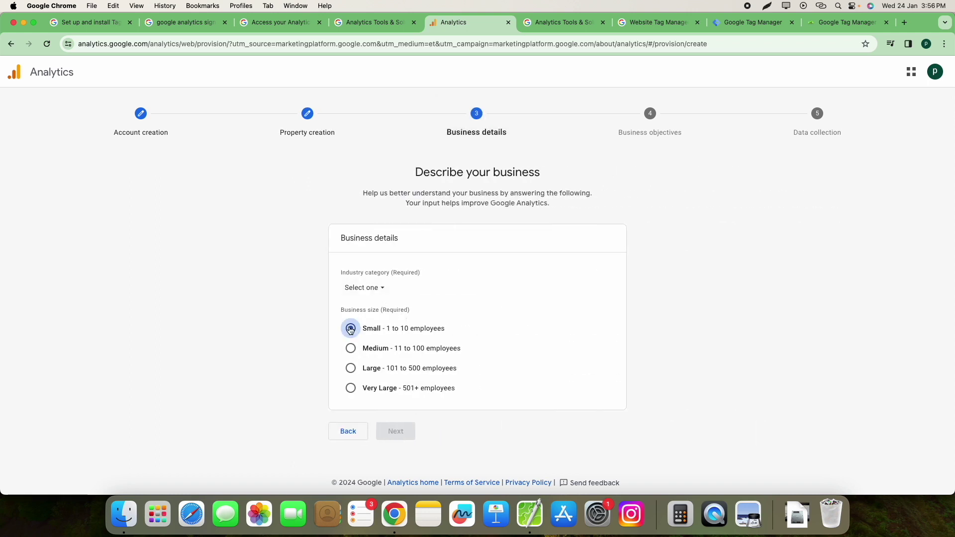
click(368, 288)
click(349, 330)
click(379, 290)
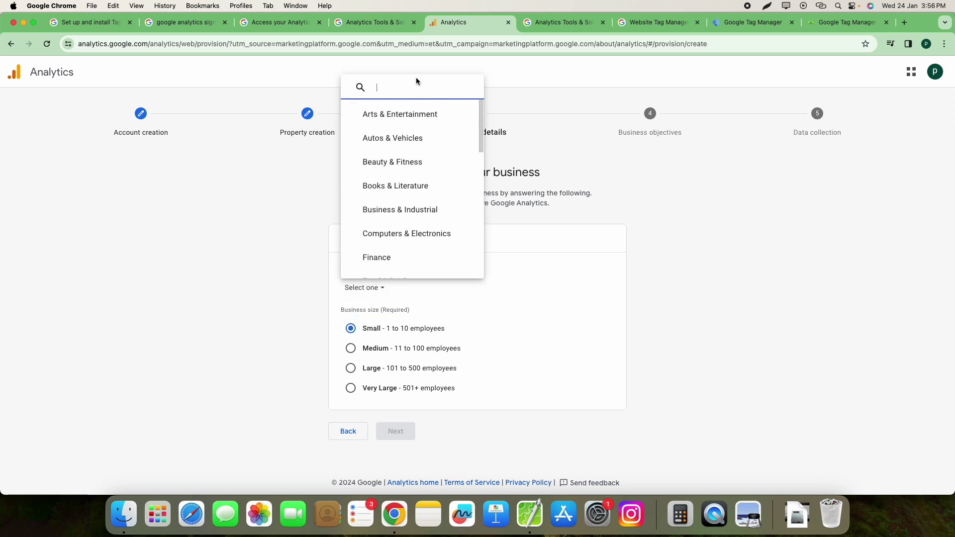
text(pet)
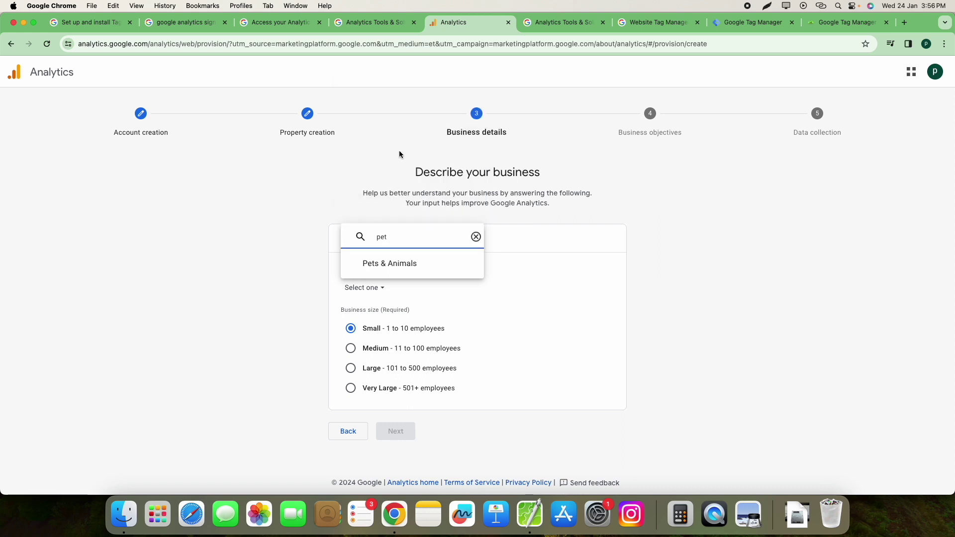
click(389, 263)
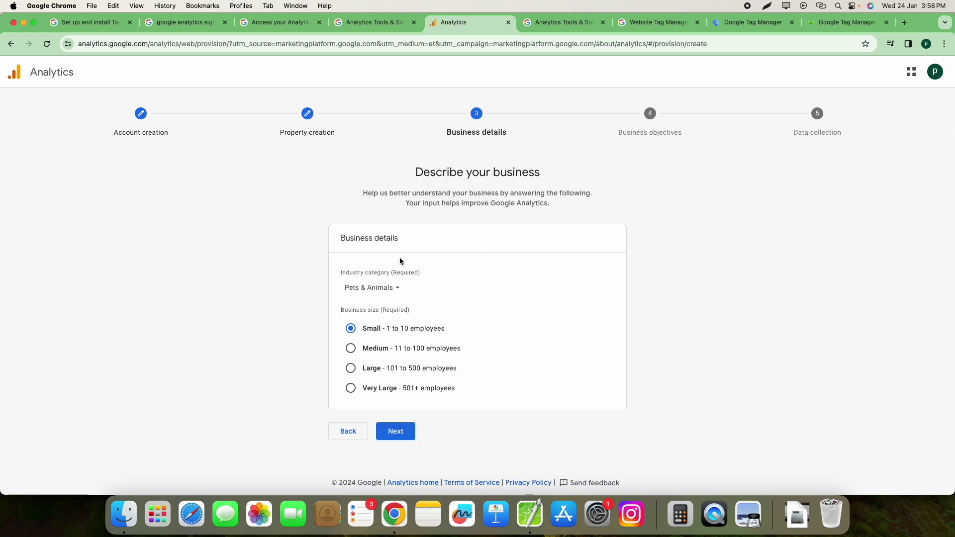
click(396, 433)
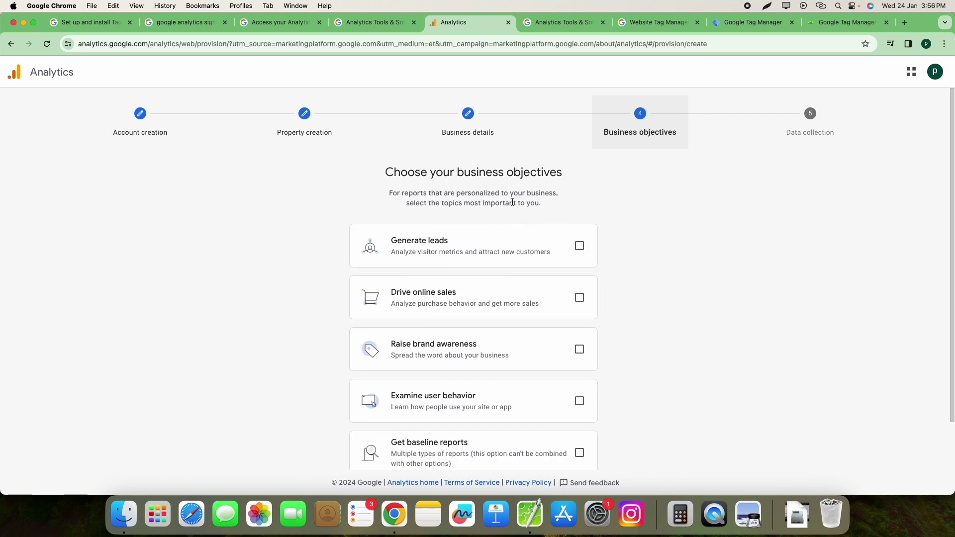
Select Generate leads, Drive online sales, Raise brand awareness and Examine user behavior as the business objectives.
scroll(578, 244, down, 1)
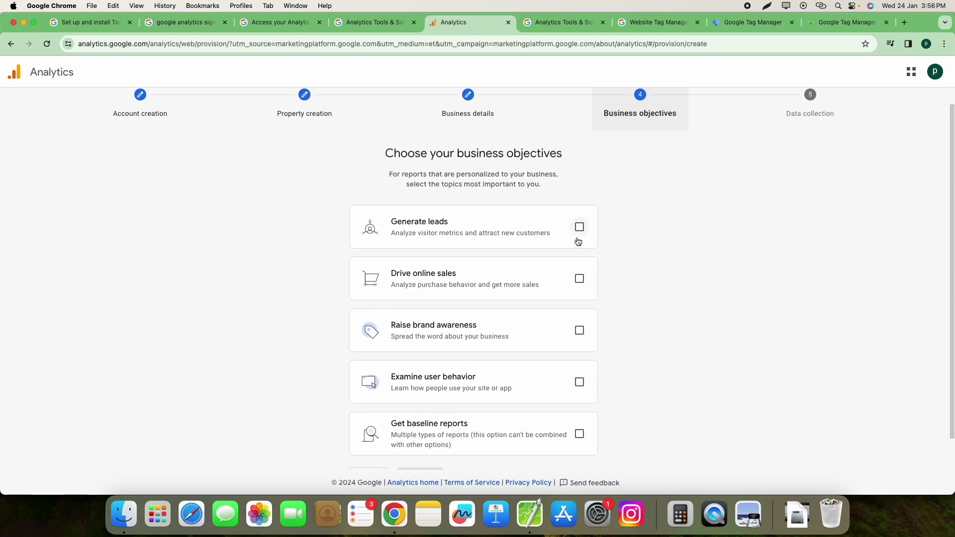
click(578, 240)
click(578, 290)
click(579, 342)
click(580, 394)
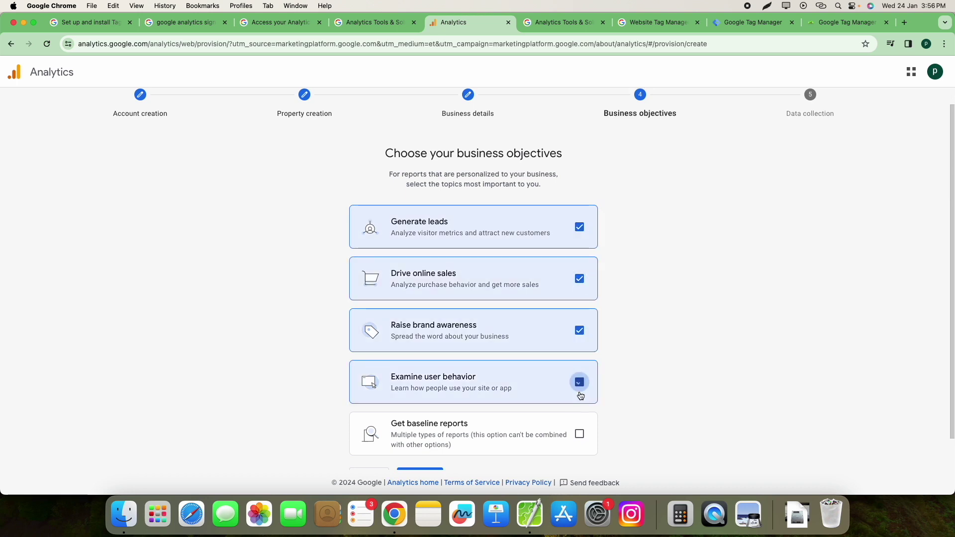
scroll(554, 339, down, 1)
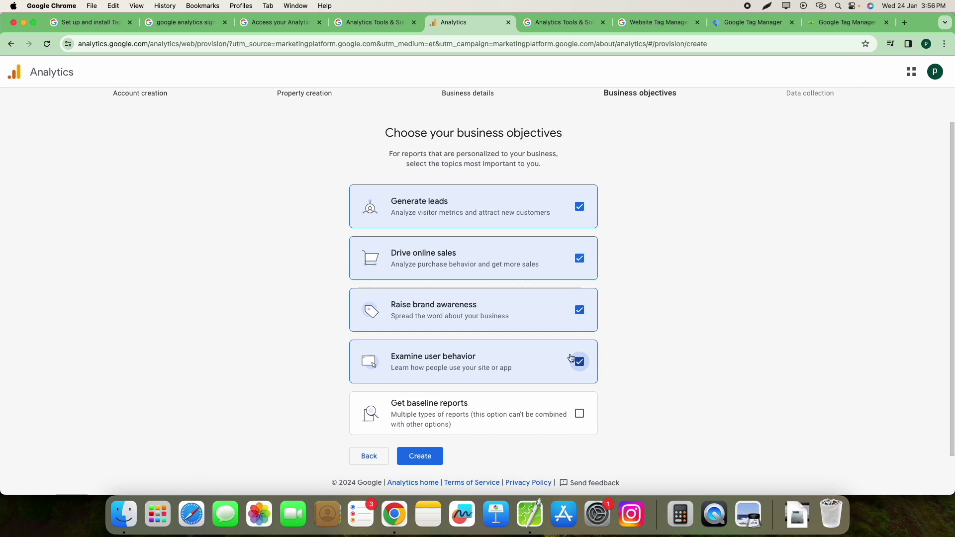
Try the Get baseline reports objective, and reselect Generate leads, Drive online sales, Raise brand awareness and Examine user behavior instead.
click(580, 415)
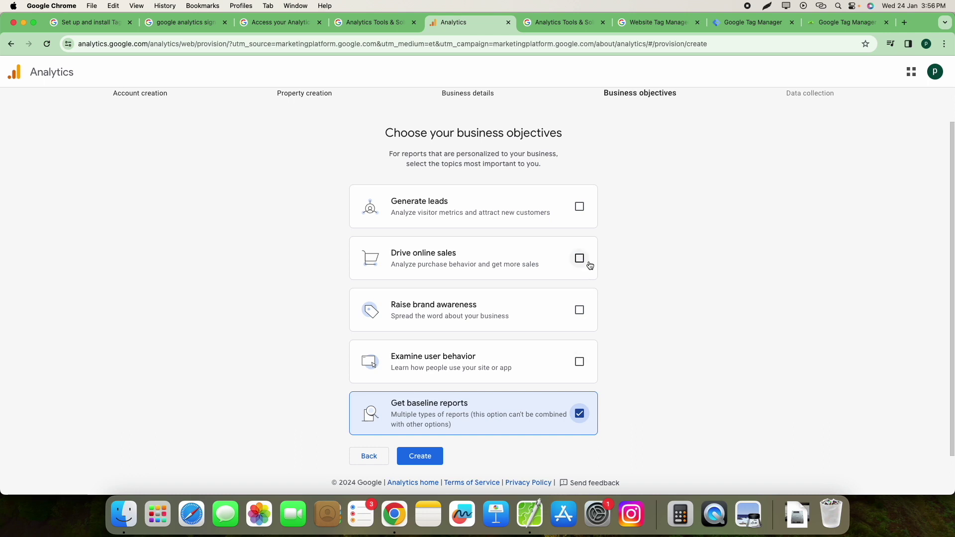
click(580, 206)
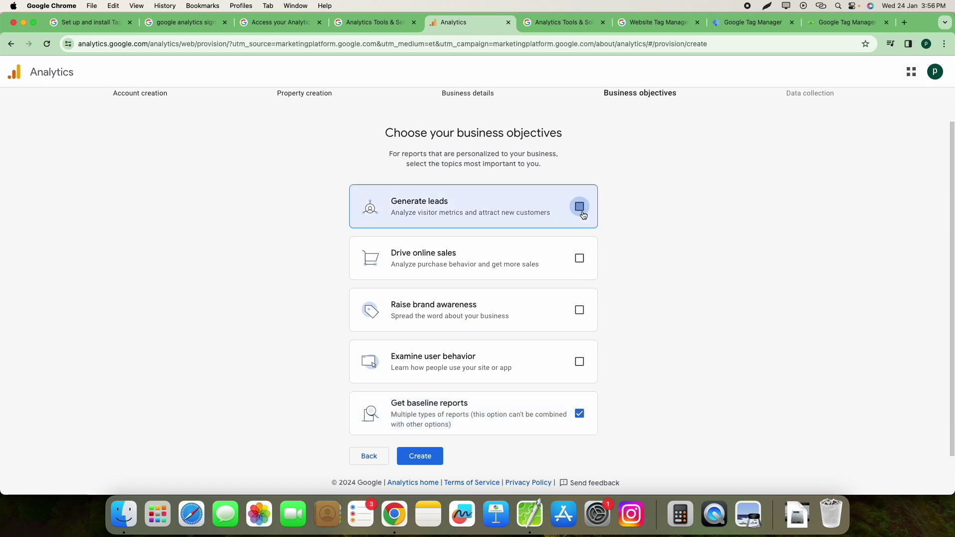
click(580, 258)
click(580, 310)
click(579, 362)
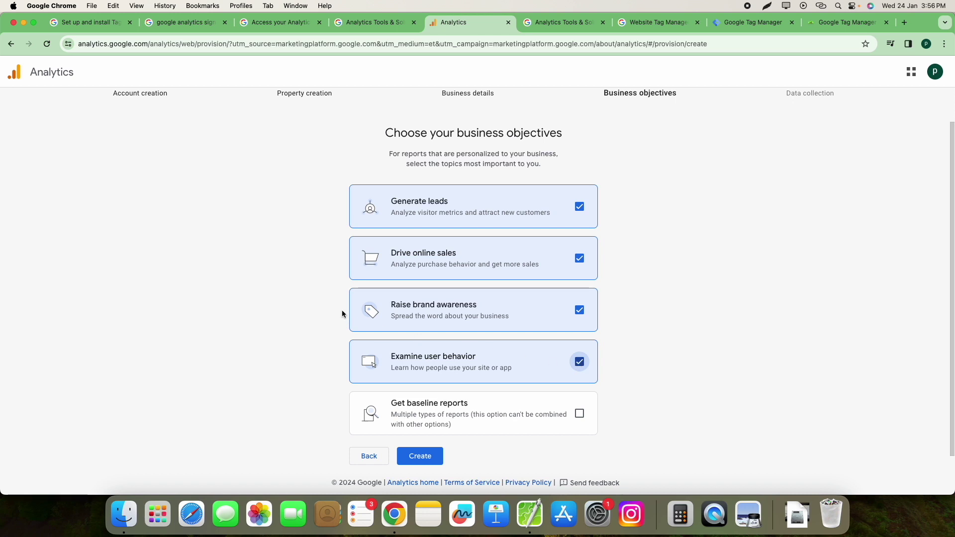
Create the Analytics property, accepting the Terms of Service for India together with the GDPR Data Processing Terms.
click(423, 460)
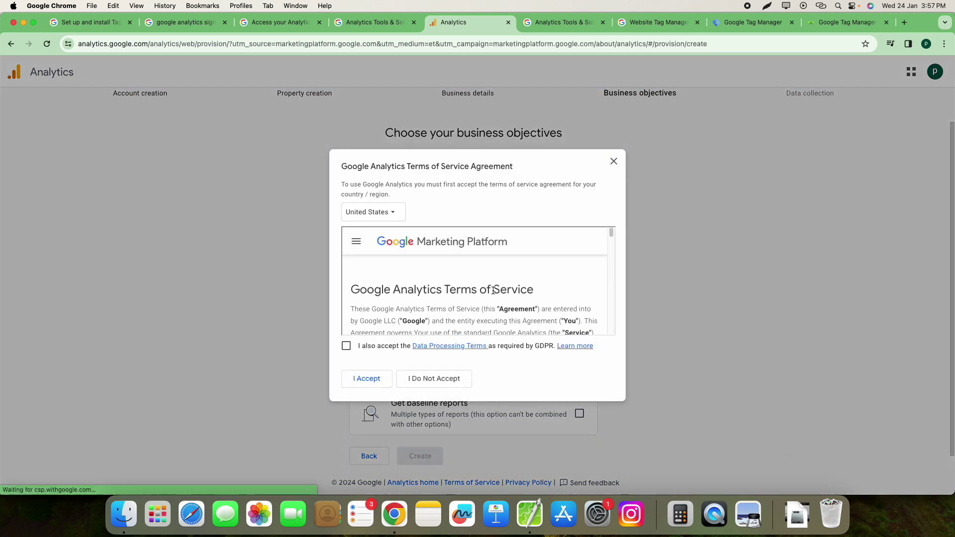
click(387, 219)
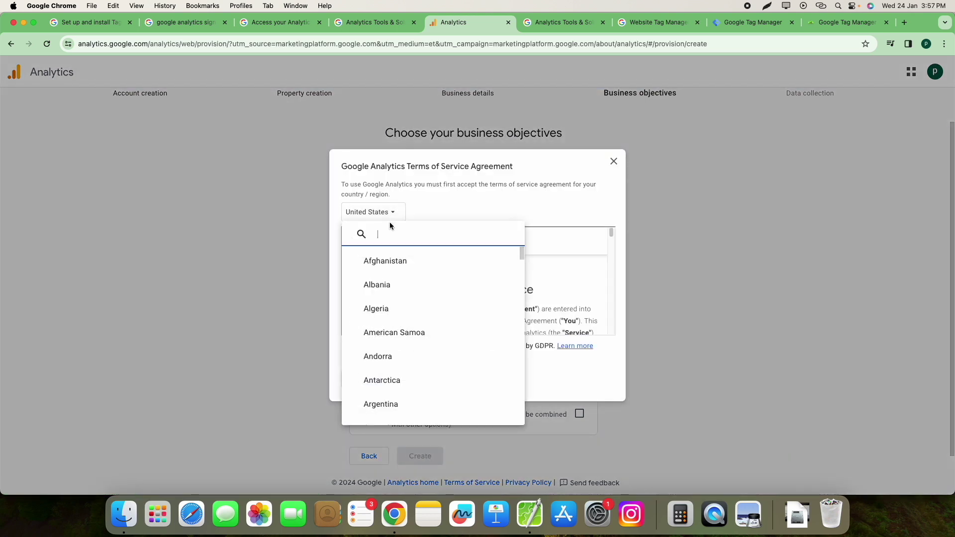
text(india)
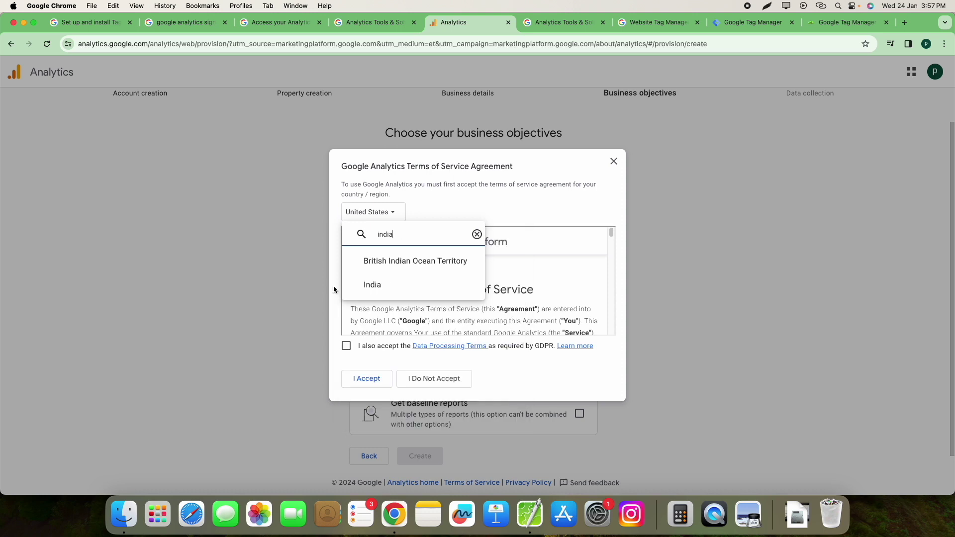
click(397, 286)
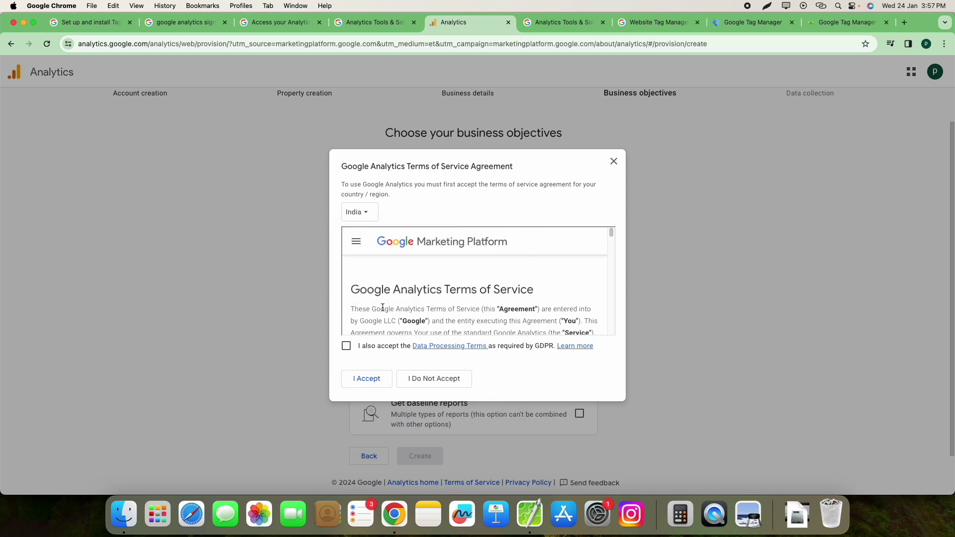
click(346, 347)
click(367, 379)
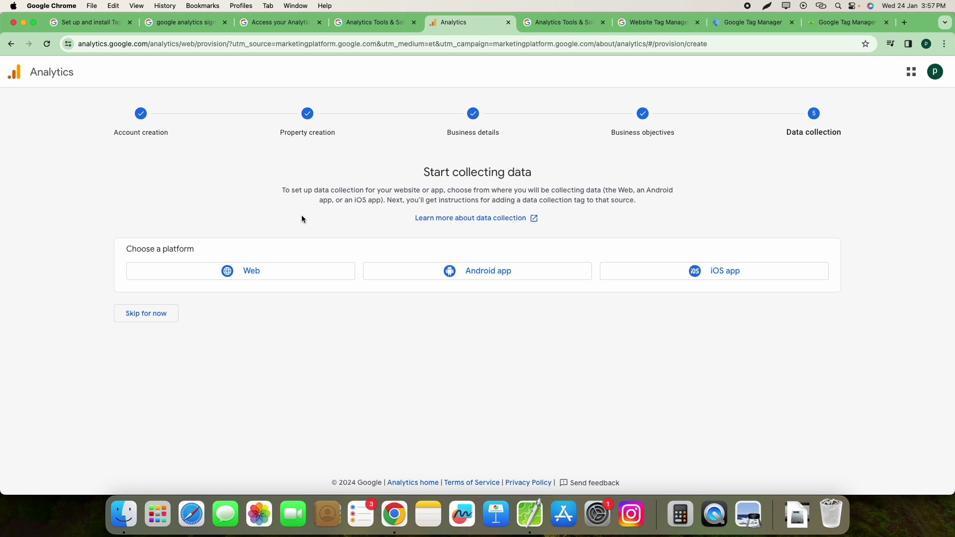
Start setting up a Web data stream and name it Top Pet Care Tips.
click(285, 276)
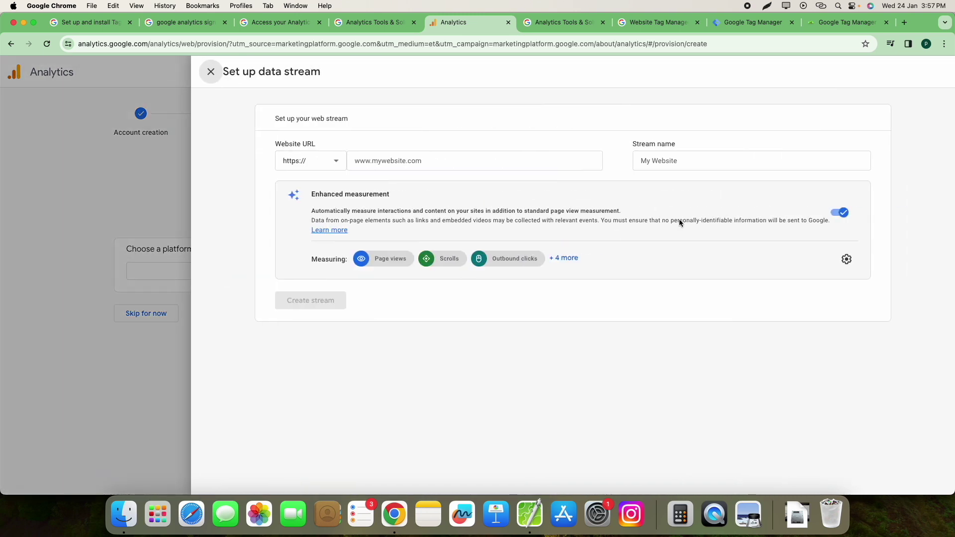
click(690, 159)
click(664, 159)
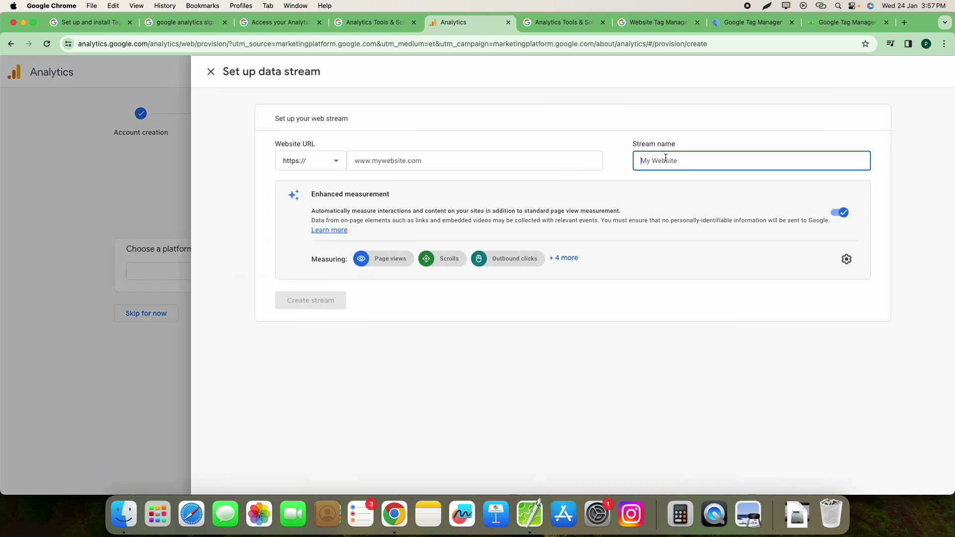
text(Top Pet Care Tips)
Set the stream's website URL to toppetcaretips.com, copied from the WordPress admin page's address, and create the stream.
click(431, 166)
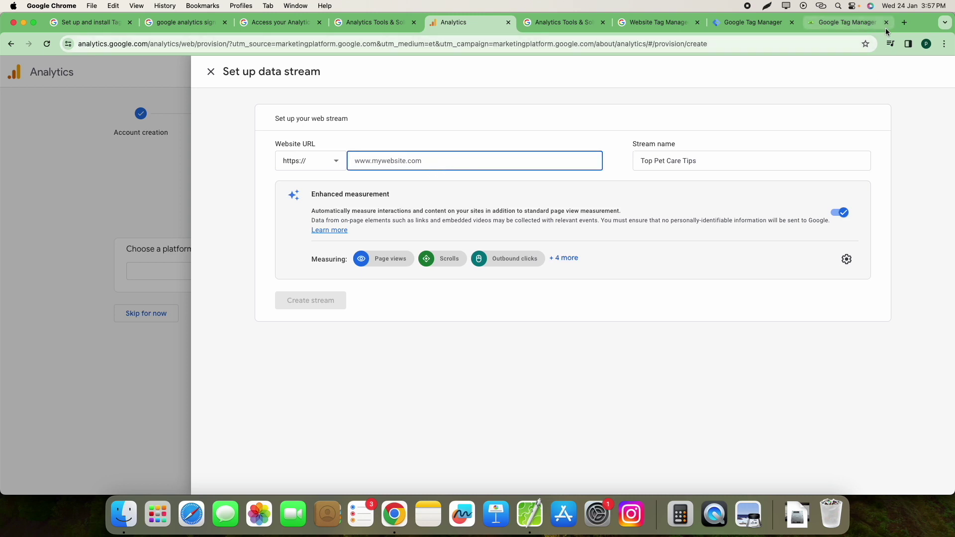
click(870, 23)
click(153, 44)
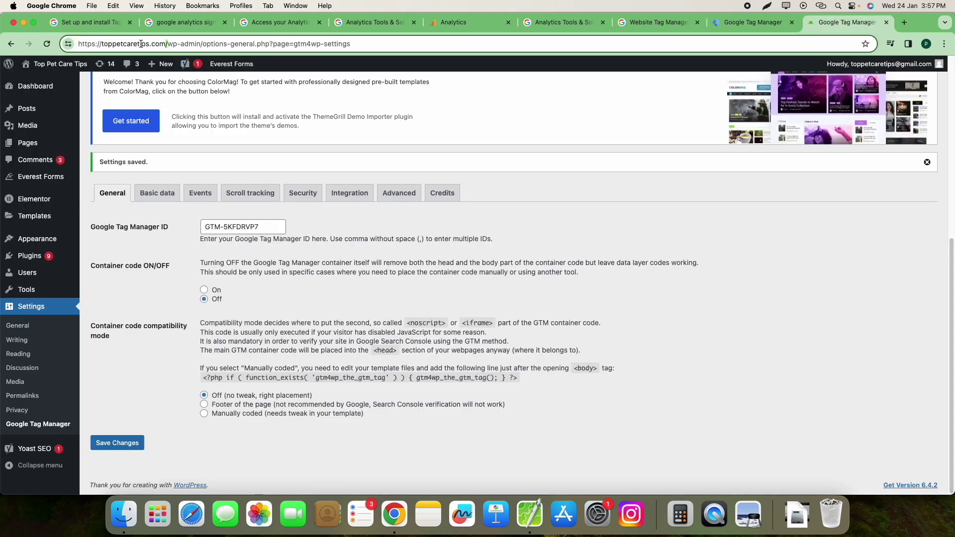
click(155, 44)
drag(166, 44, 101, 43)
key(super+c)
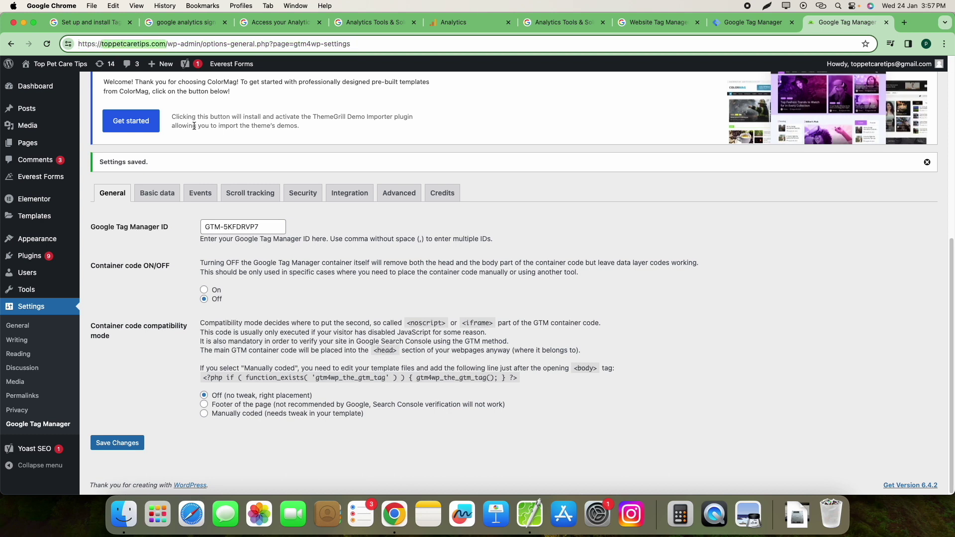
click(739, 23)
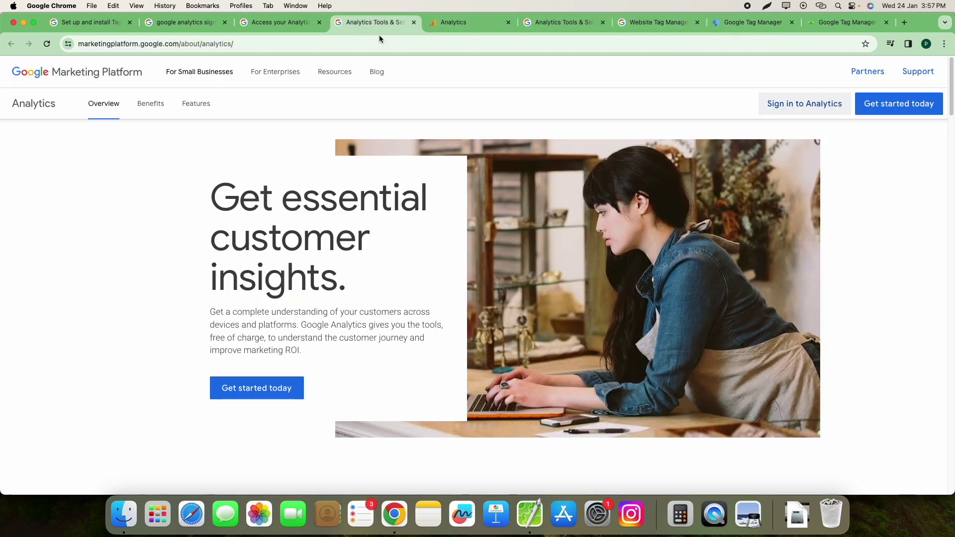
click(355, 22)
click(453, 23)
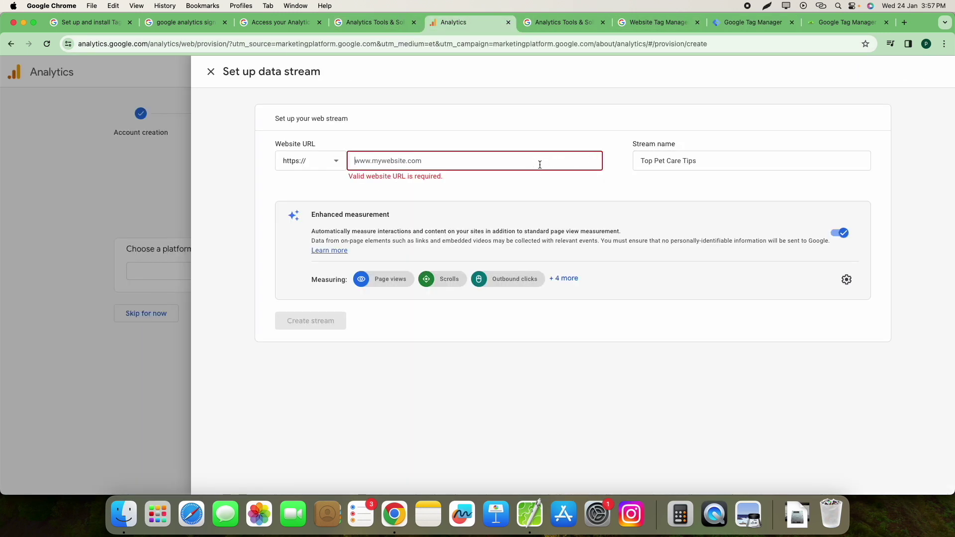
key(super+v)
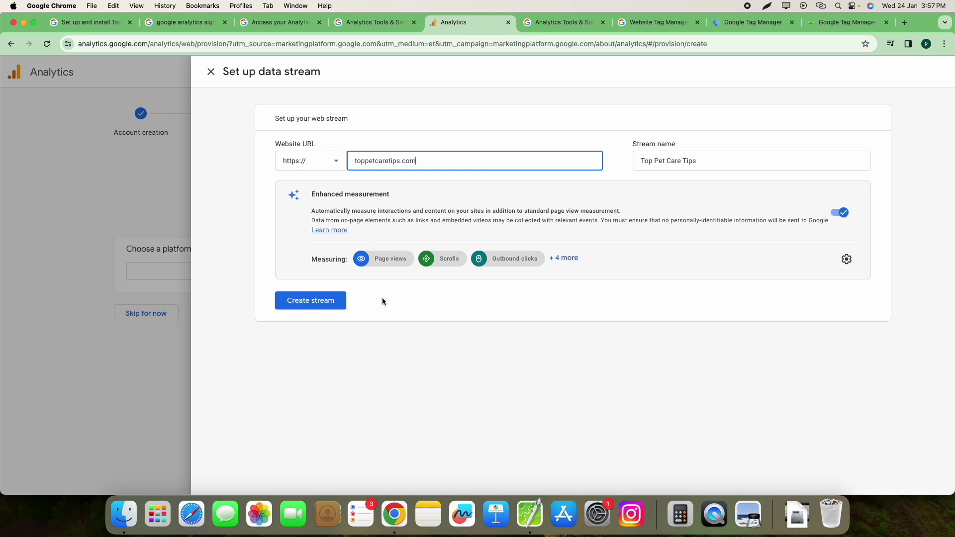
click(315, 302)
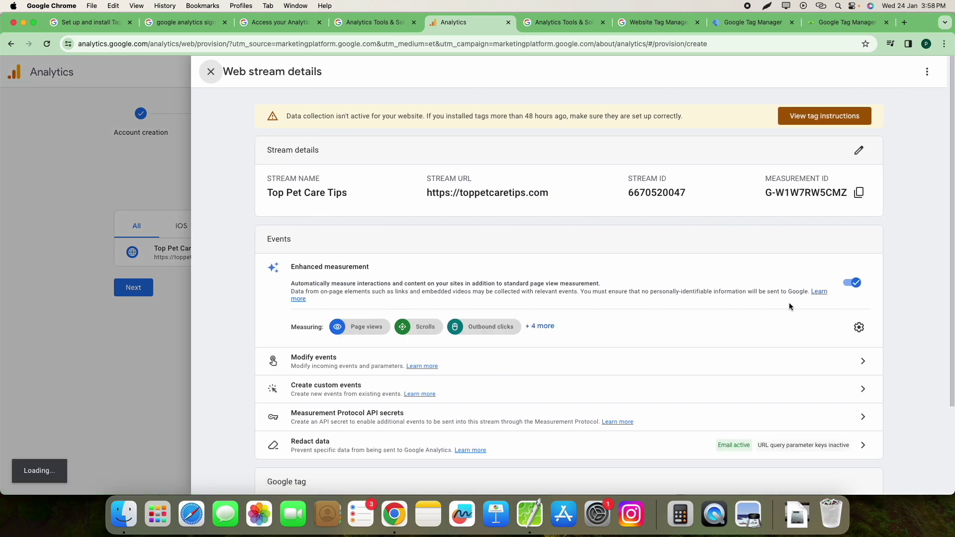
Examine the manual installation instructions for the web stream's Google tag, copy the code snippet, and return to the stream details.
click(824, 115)
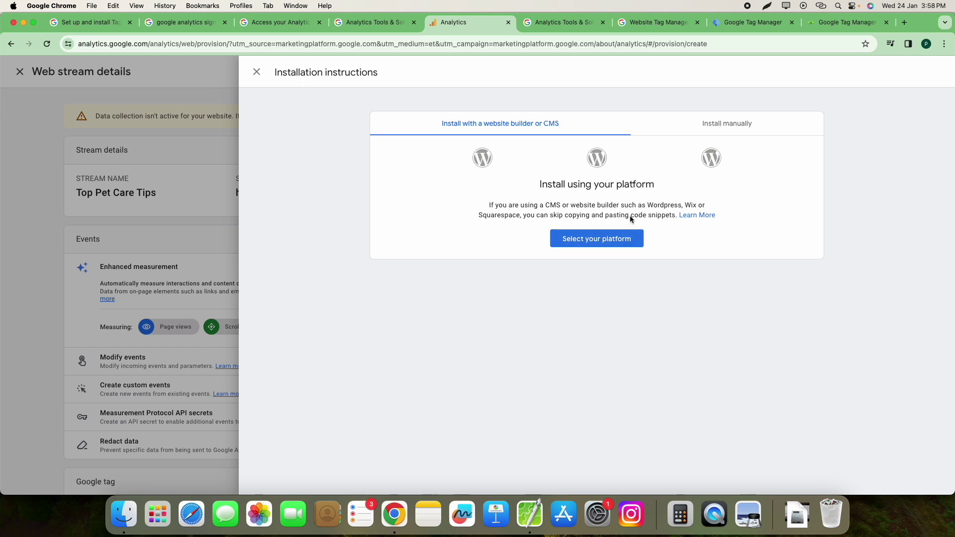
click(739, 129)
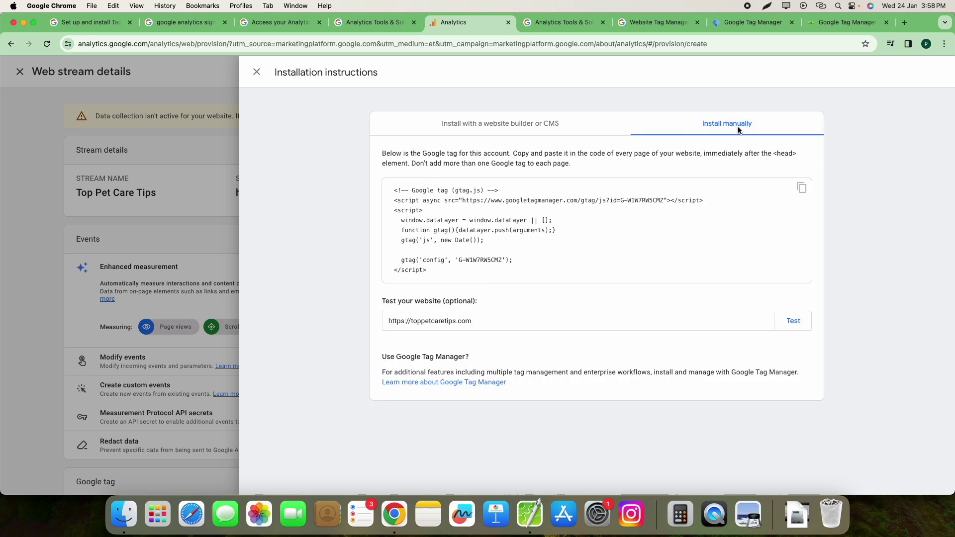
click(801, 194)
click(257, 72)
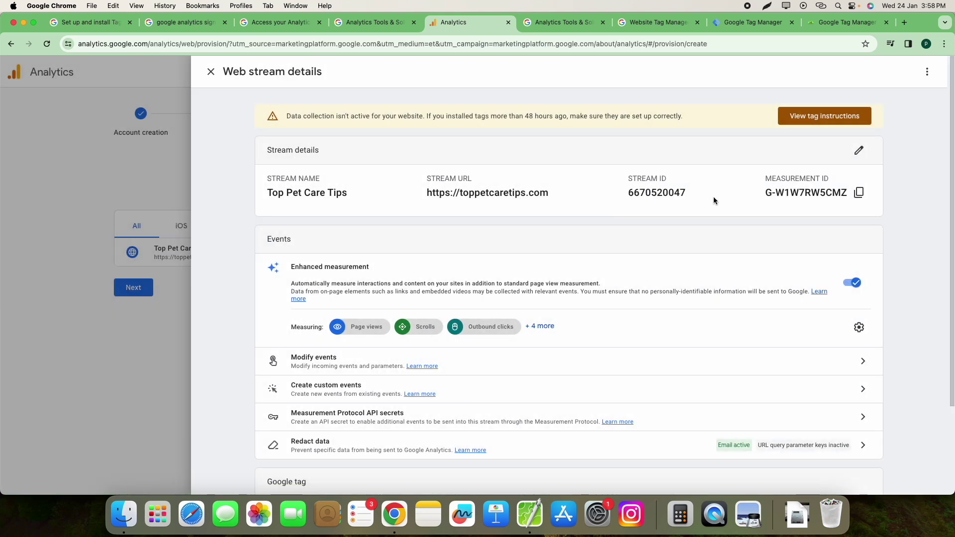
Copy the stream's measurement ID into the untitled CotEditor note and return to Chrome.
click(860, 194)
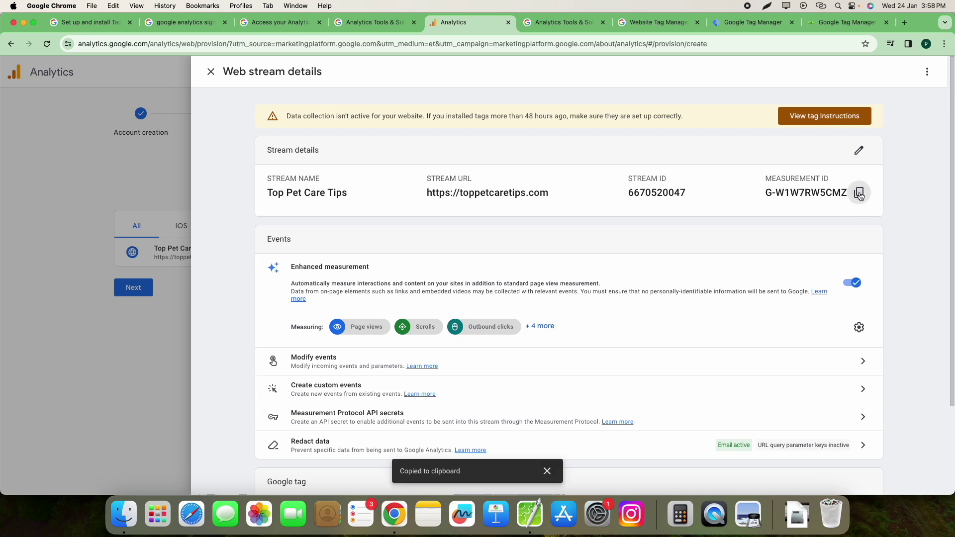
key(super+Tab)
click(565, 288)
key(Return)
key(Return)
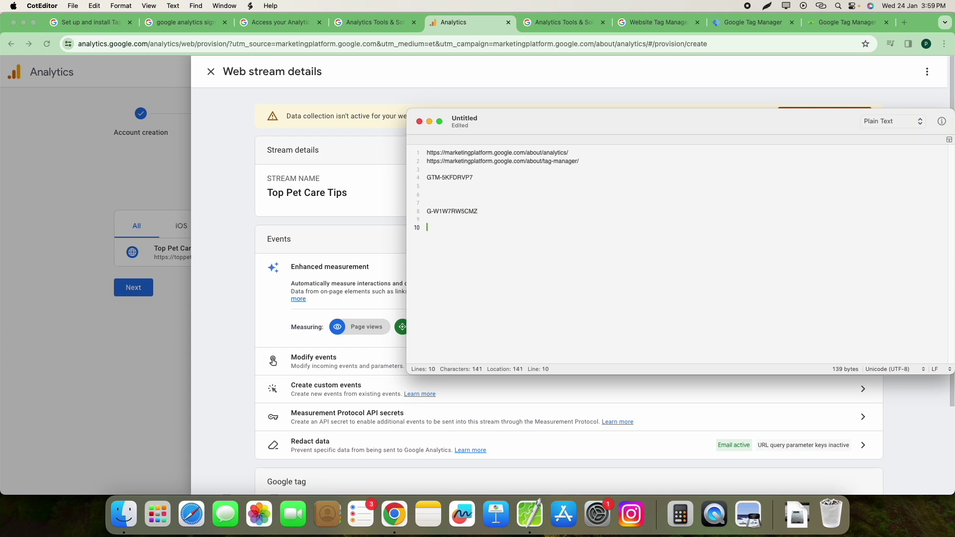
key(super+v)
key(super+Tab)
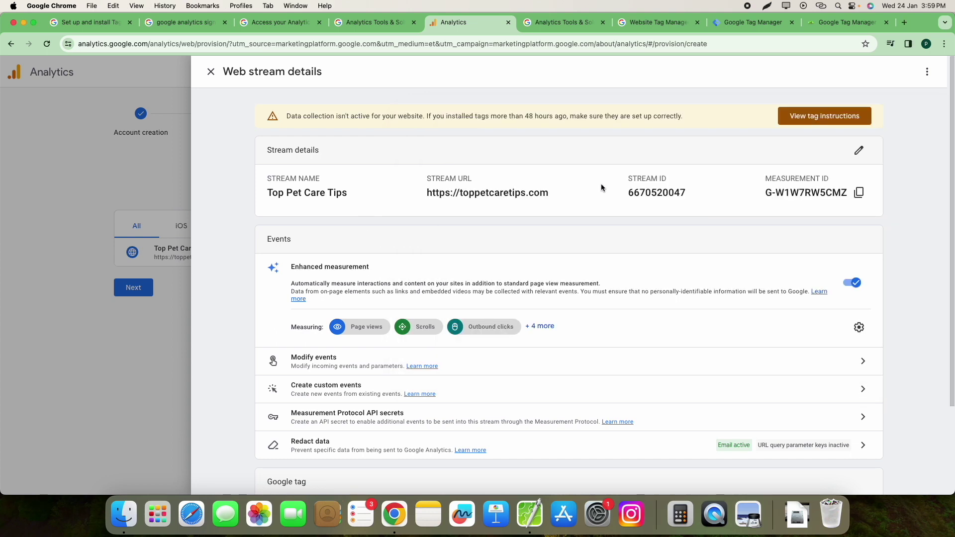
Create a new tag named GA4 for TPCT in the Top Pet Care Tips Site container in Google Tag Manager.
click(733, 24)
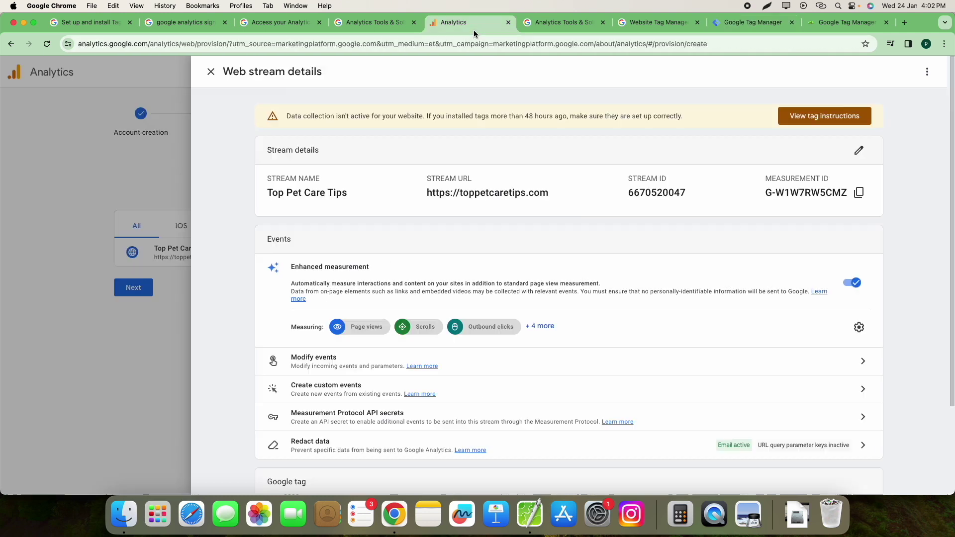
click(475, 23)
click(743, 22)
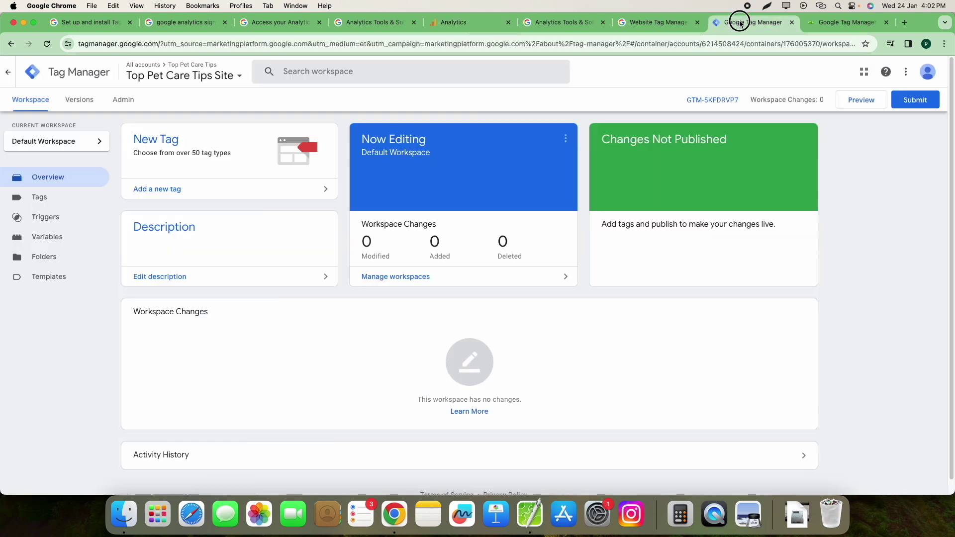
click(55, 199)
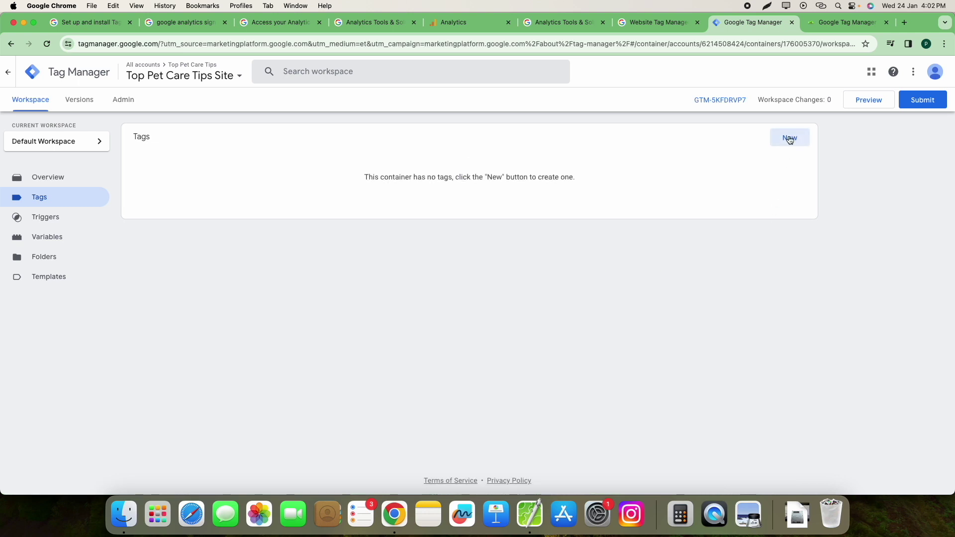
click(790, 139)
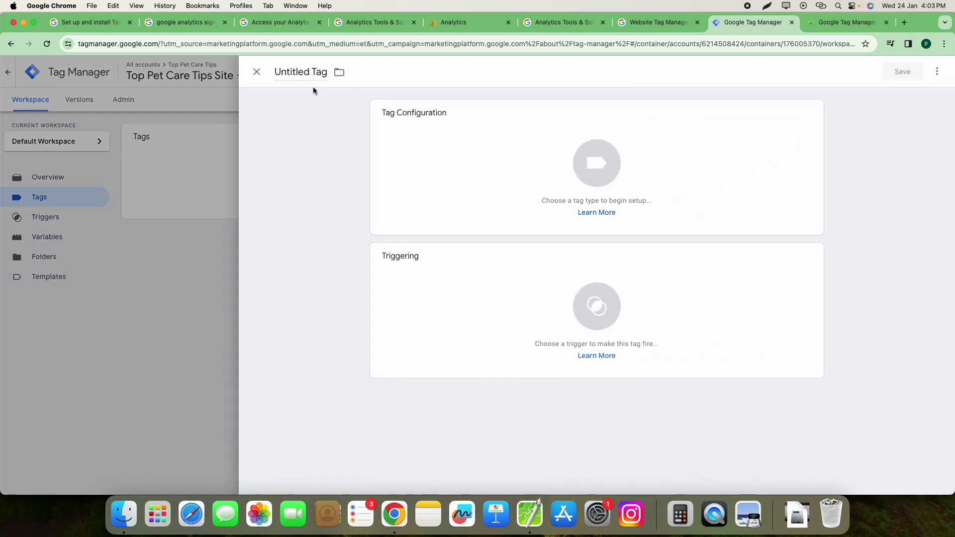
click(307, 71)
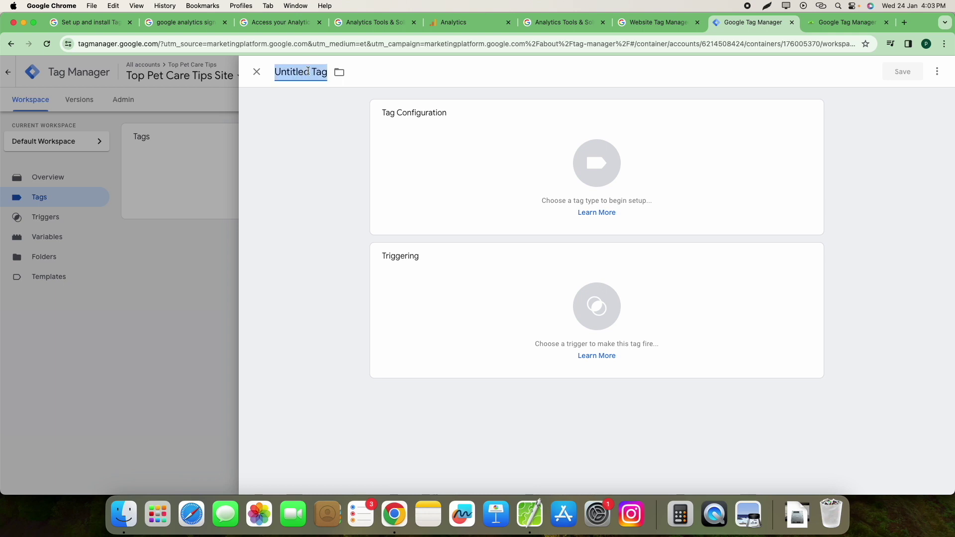
text(GA4)
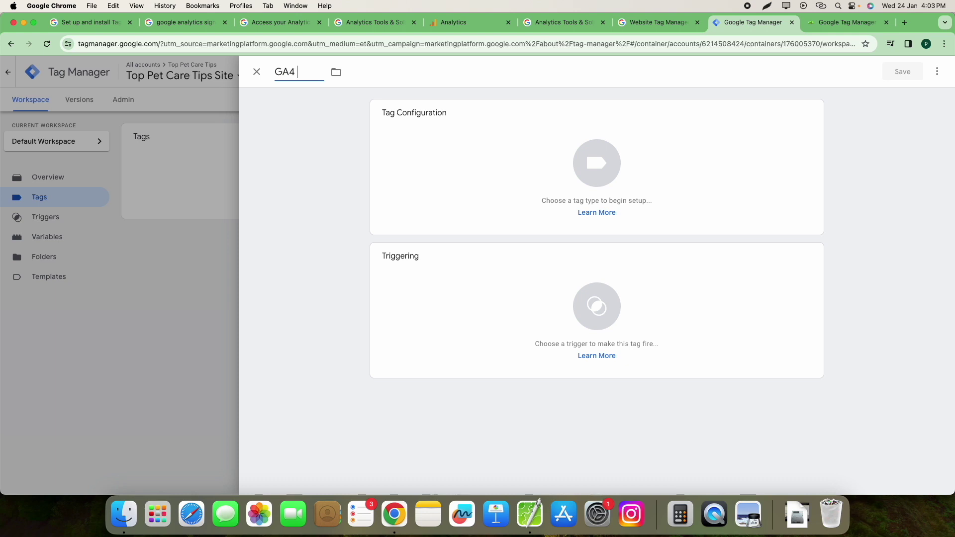
text( for TPCR)
key(BackSpace)
text(T)
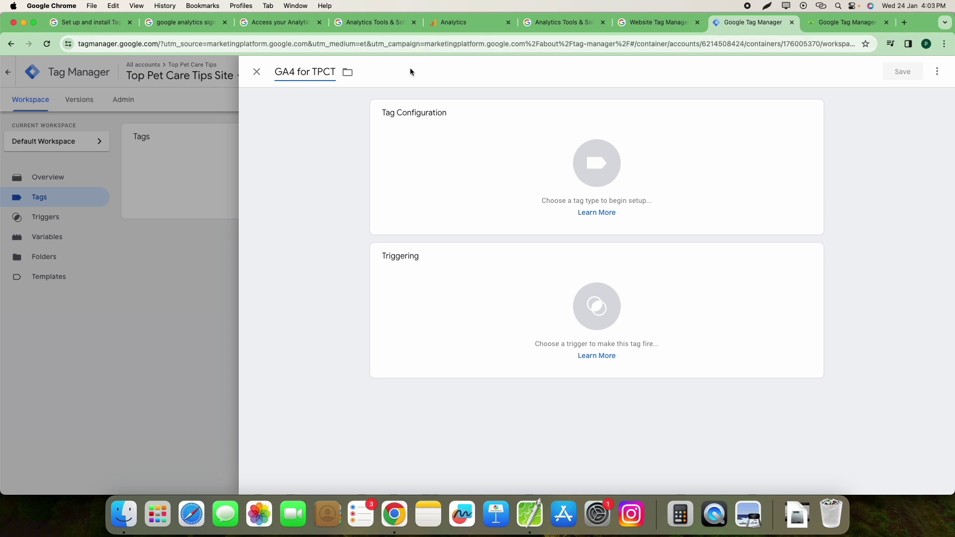
Configure the new tag as a Google Tag with the GA4 measurement ID G-W1W7RW5CMZ as its Tag ID.
click(599, 164)
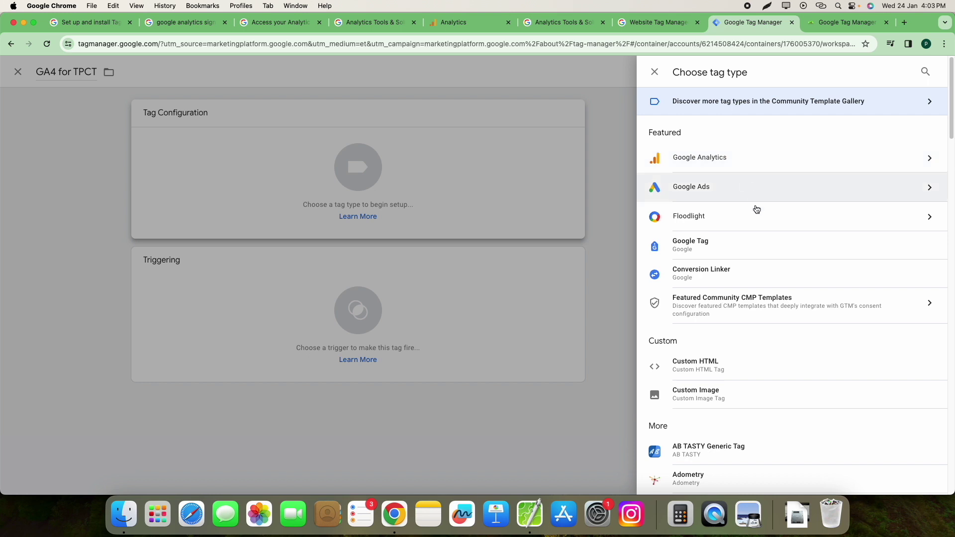
click(742, 253)
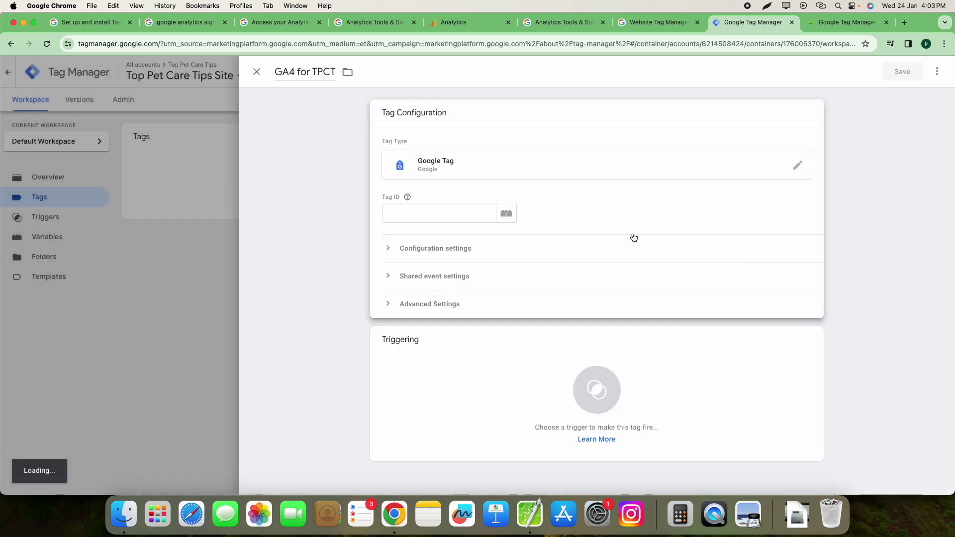
click(440, 214)
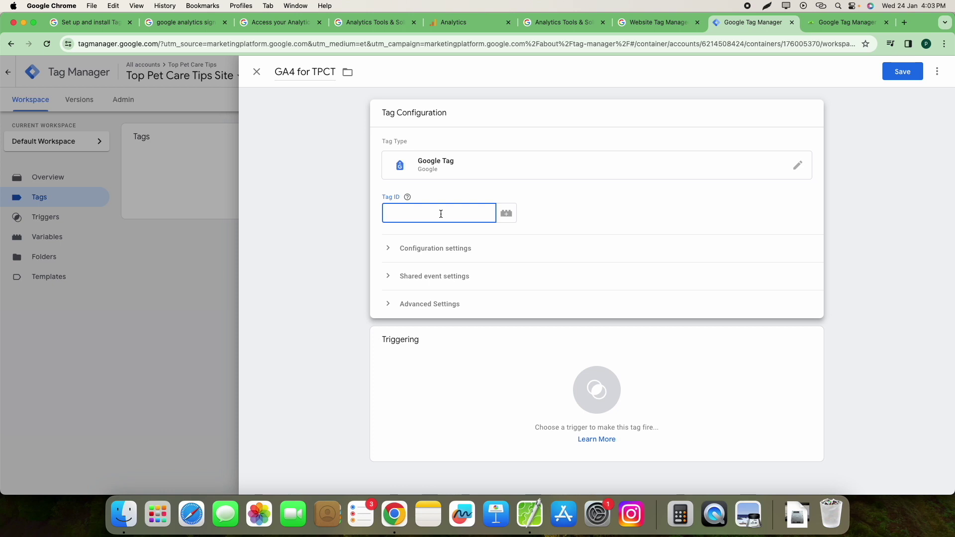
text(G-W1W7RW5CMZ)
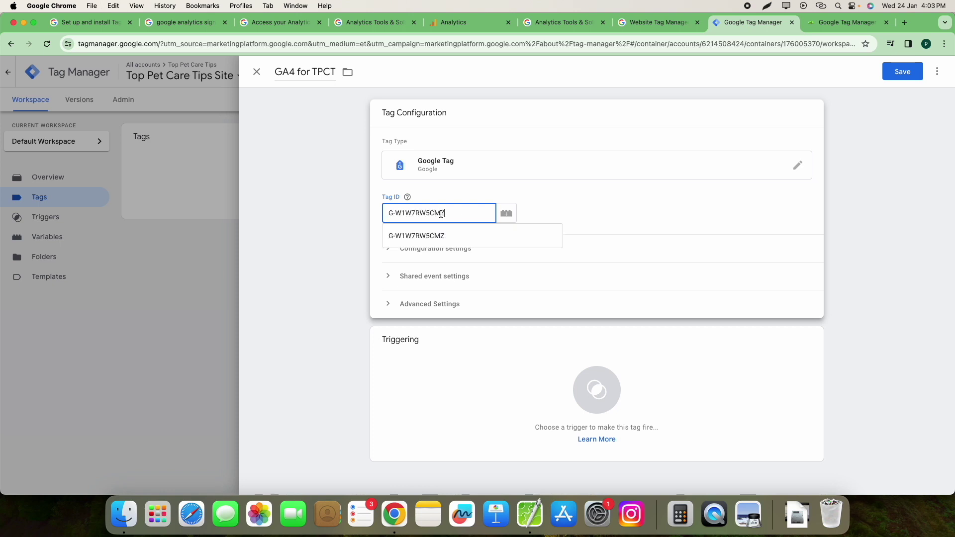
click(502, 196)
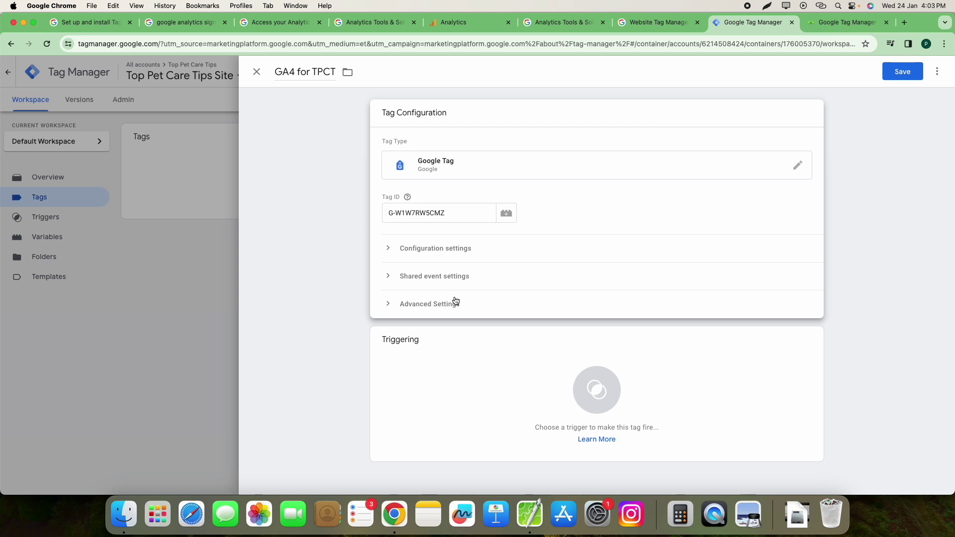
Set the GA4 for TPCT tag to fire on the All Pages trigger and save the tag.
click(626, 382)
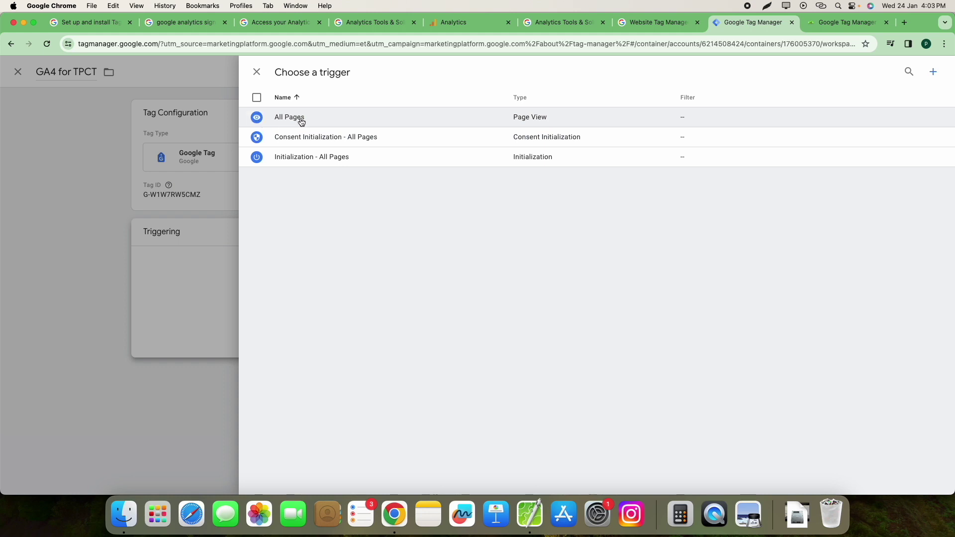
click(257, 118)
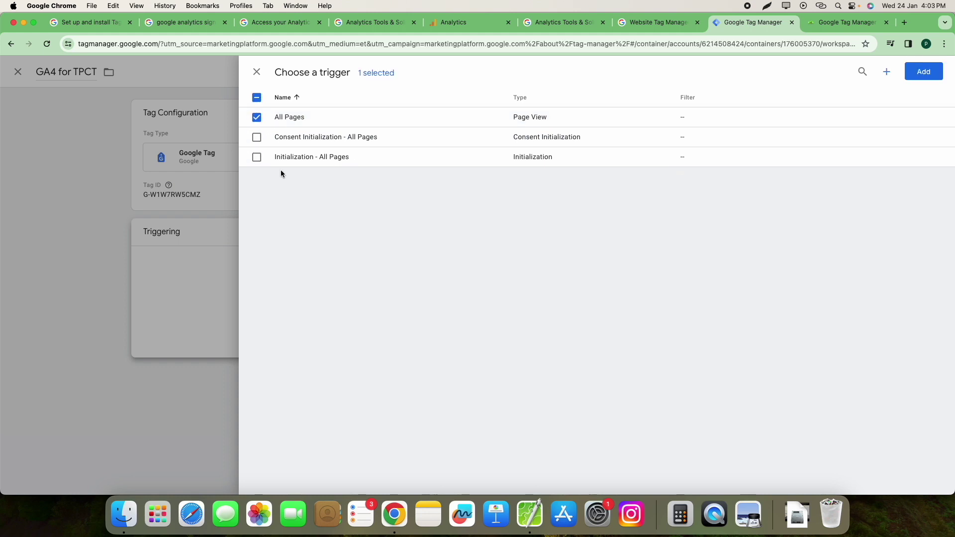
click(937, 76)
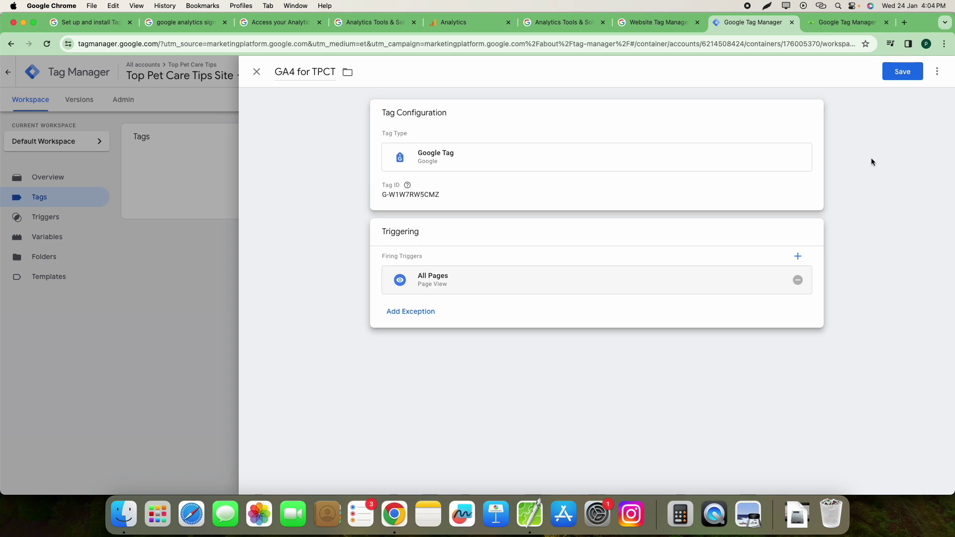
click(895, 74)
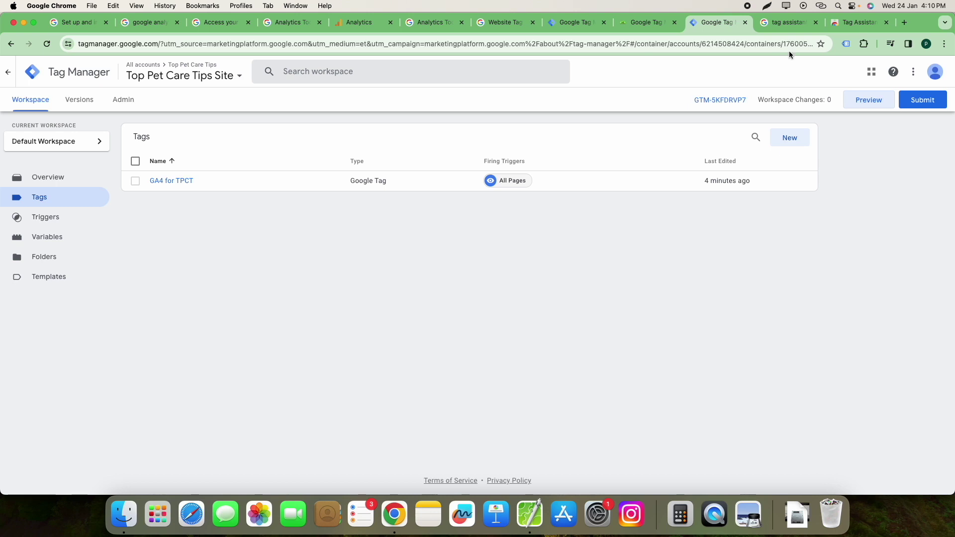
Install the Tag Assistant Companion extension in Chrome from its Chrome Web Store page.
click(791, 22)
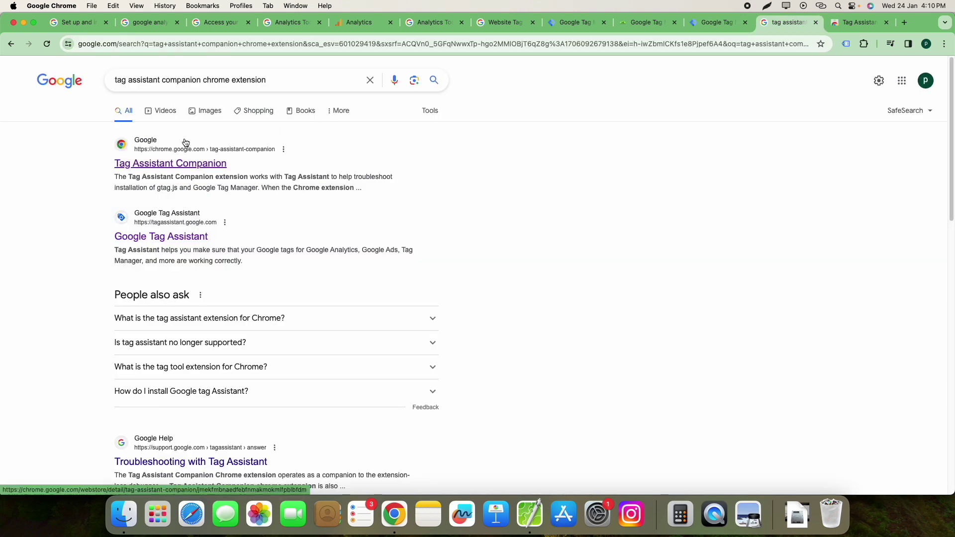
click(860, 25)
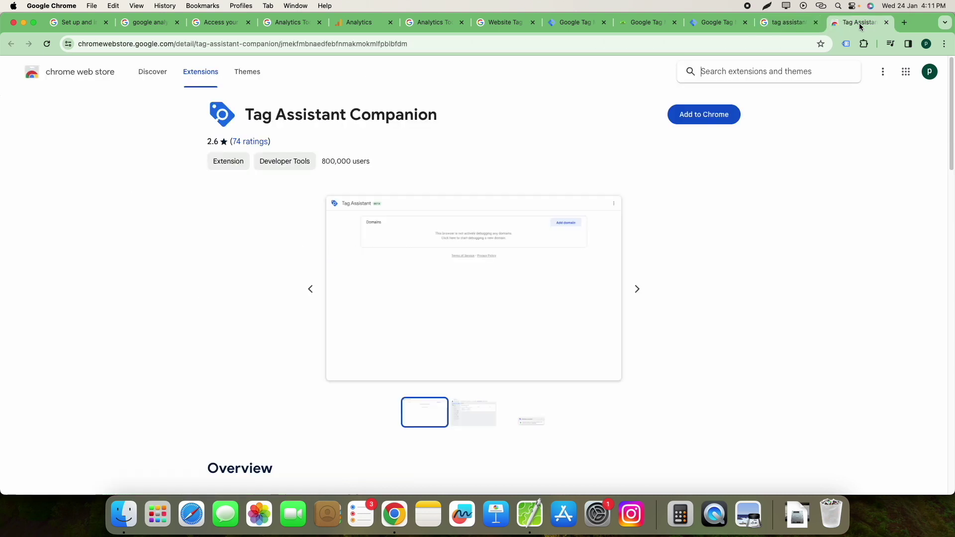
click(710, 119)
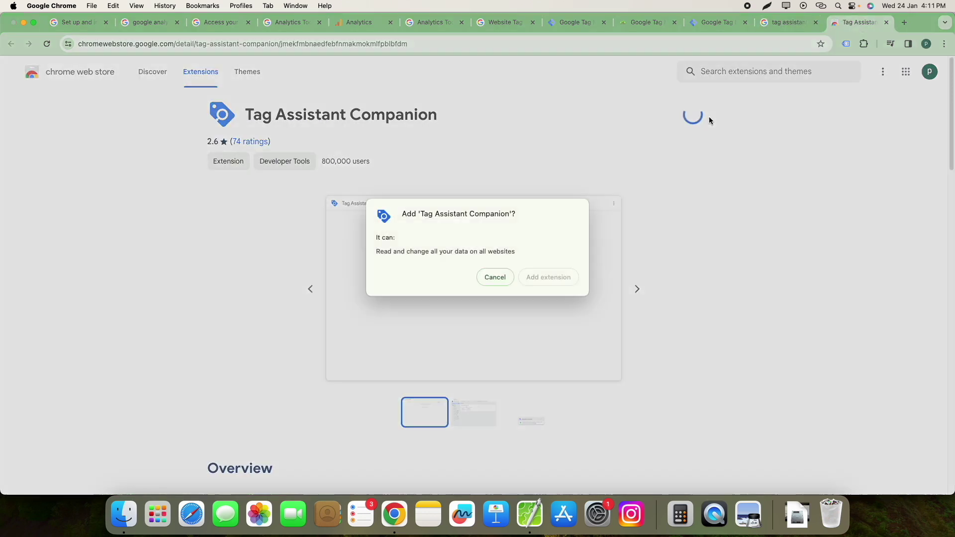
click(548, 281)
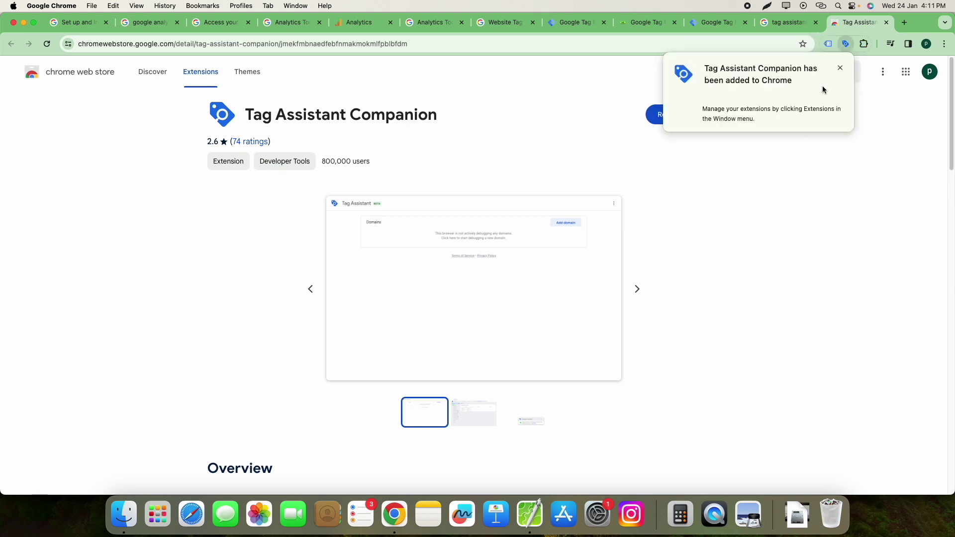
Launch Tag Assistant from the new extension and pin Tag Assistant Companion to the browser.
click(850, 45)
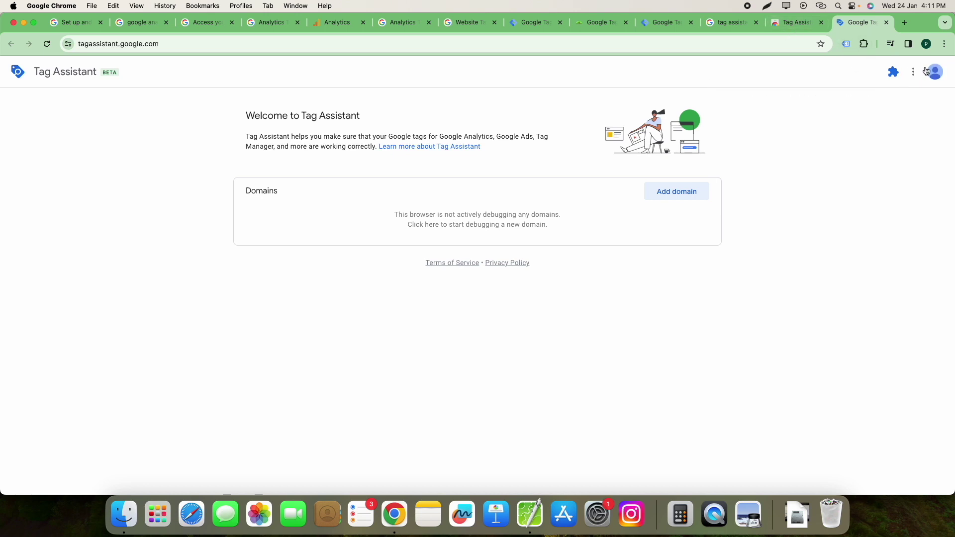
click(863, 43)
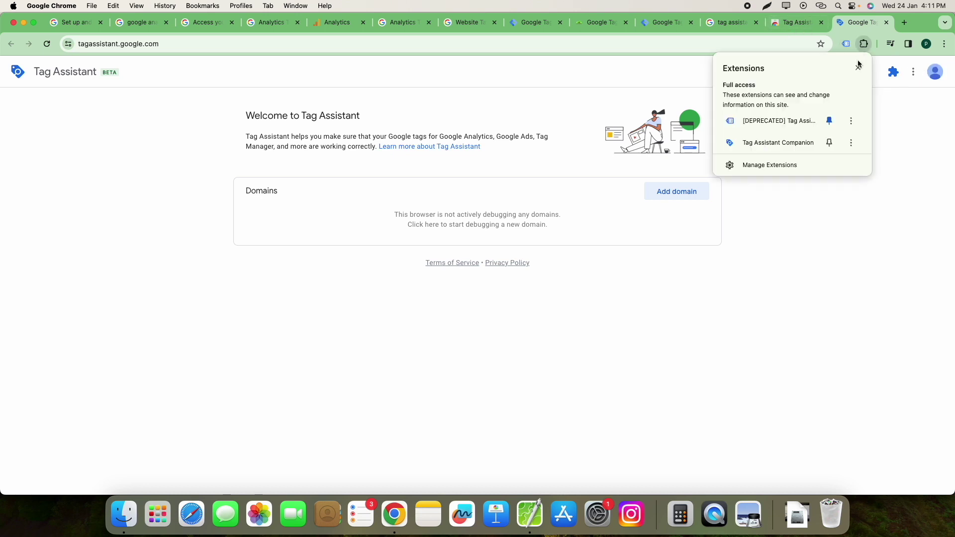
click(829, 143)
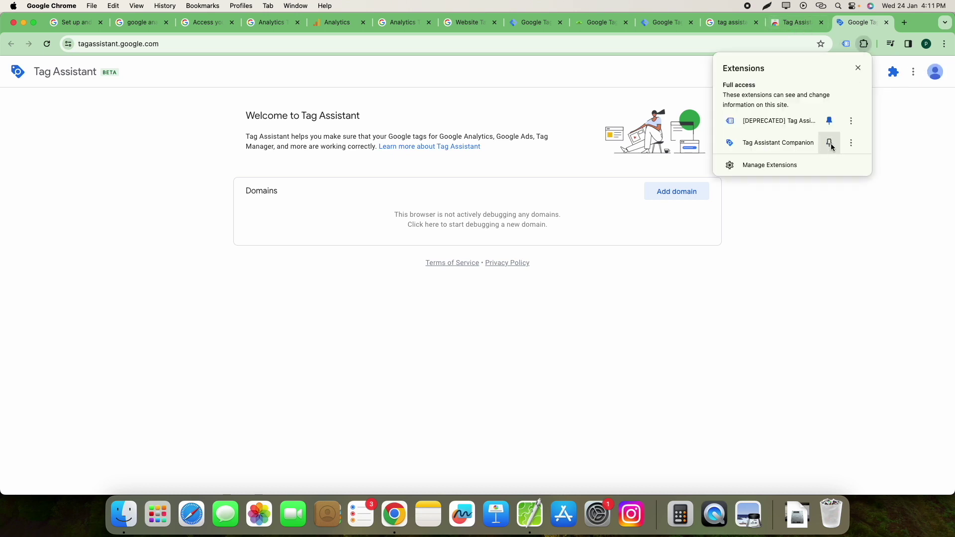
click(918, 178)
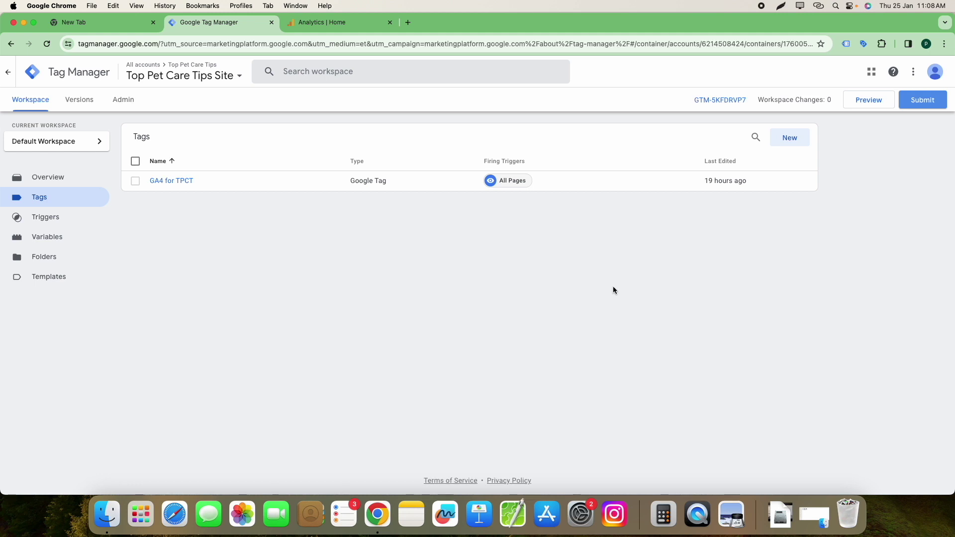
click(859, 102)
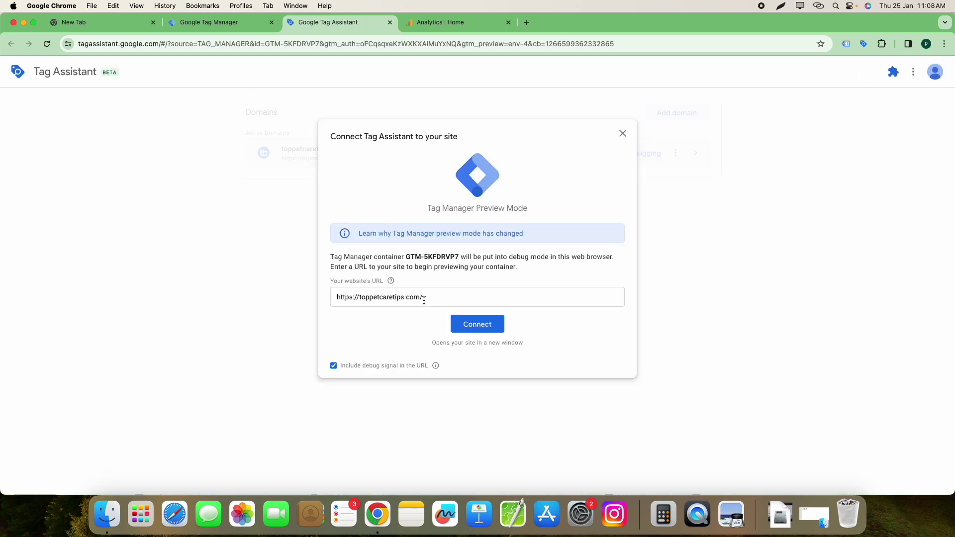
click(443, 299)
key(super+a)
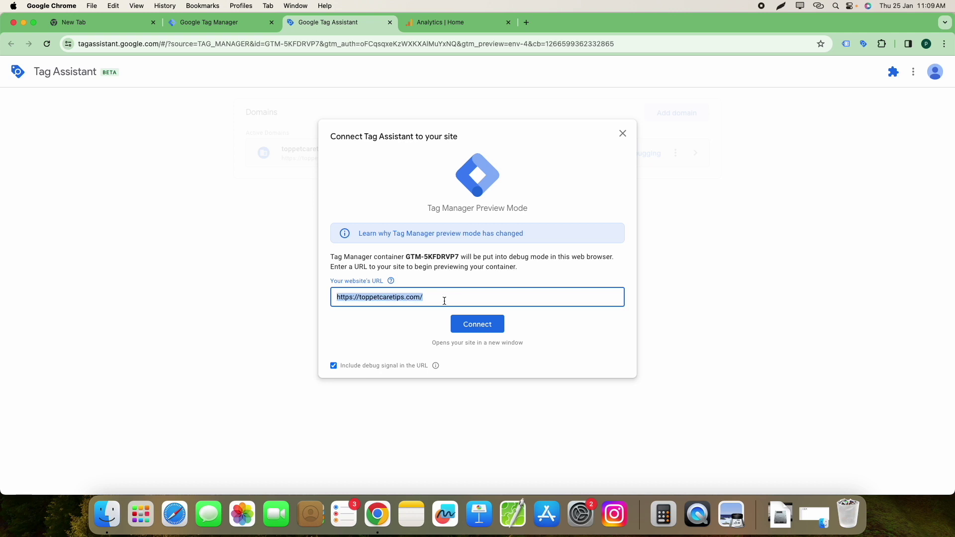
click(477, 330)
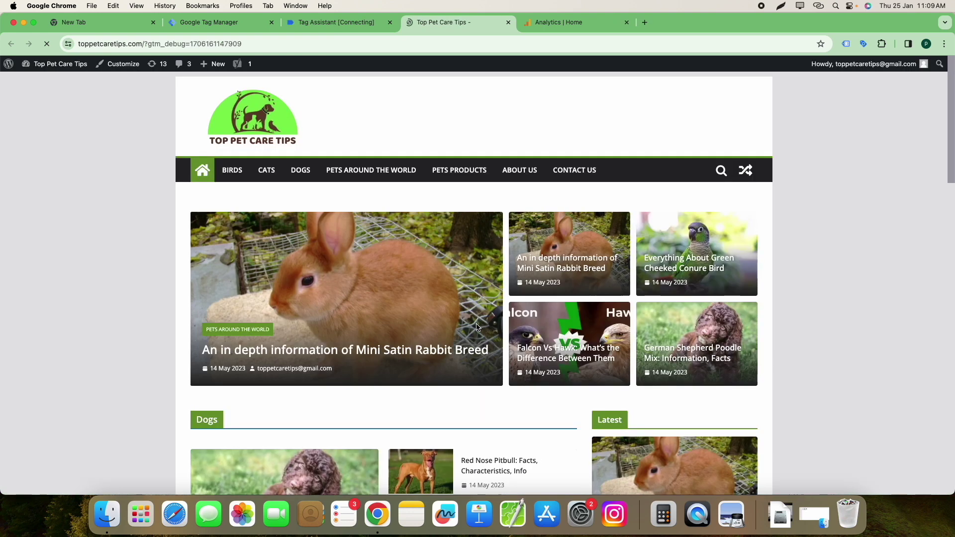
click(160, 43)
click(168, 44)
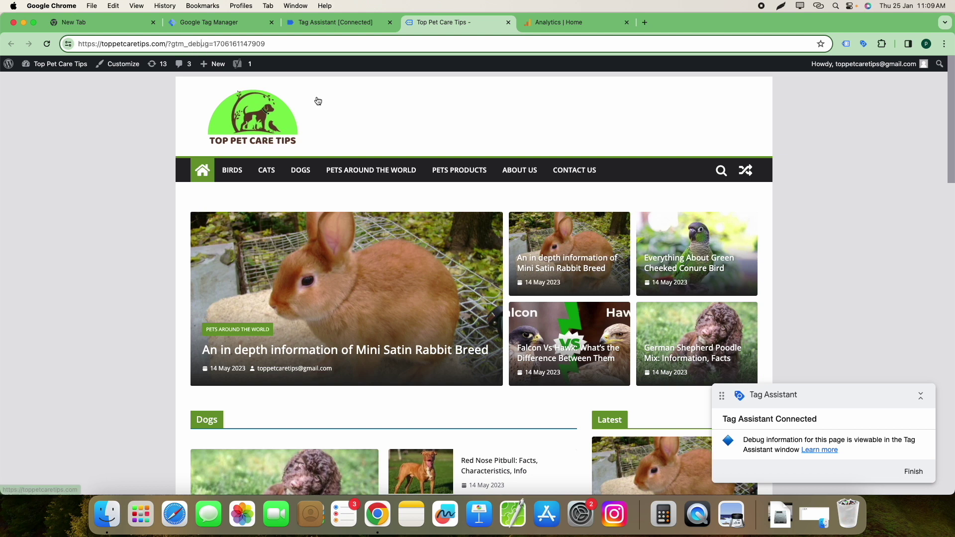
Switch to Google Analytics and examine incoming events in the DebugView of the Top Pet Care Tips GA4 property.
click(568, 25)
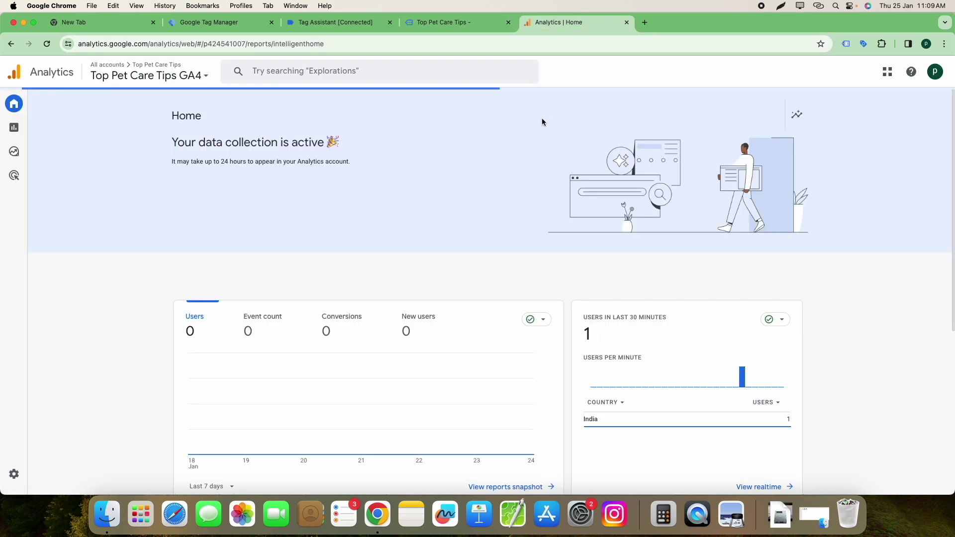
click(20, 481)
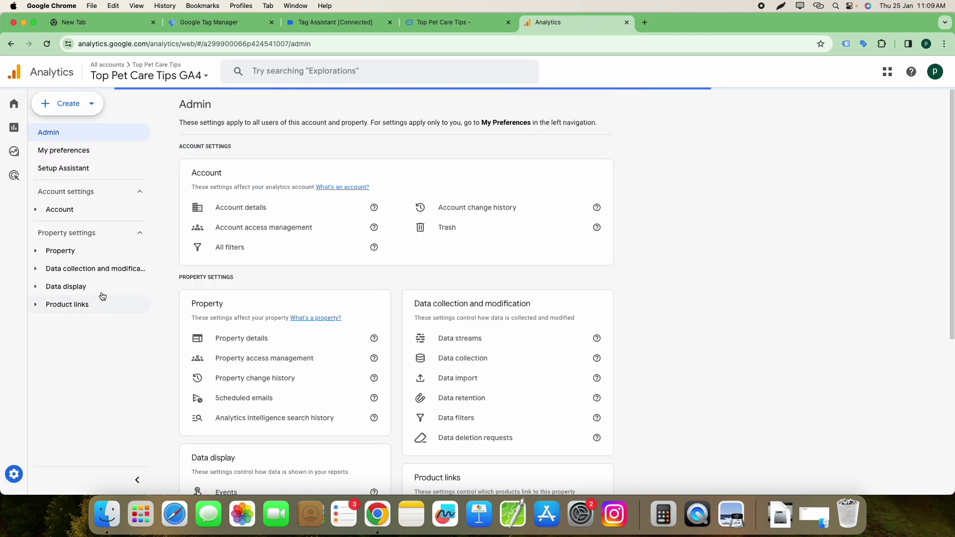
click(39, 291)
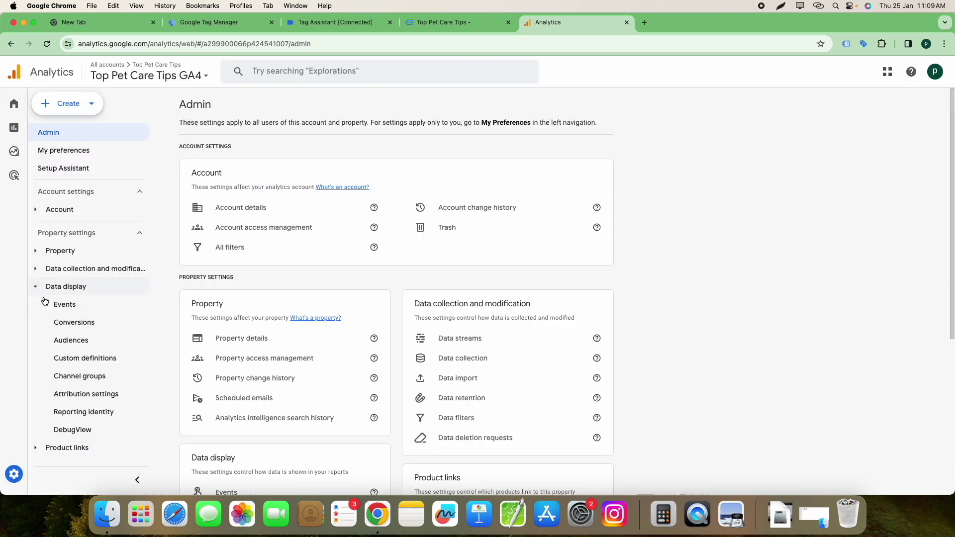
click(80, 436)
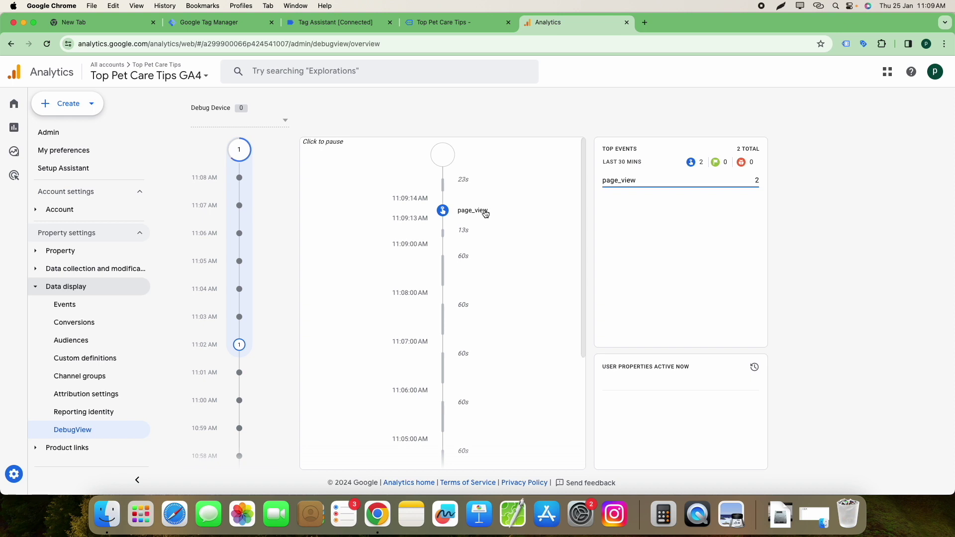
Check the fired tags in Tag Assistant, visit the site's Dogs category, and compare the new events in Tag Assistant and DebugView.
click(329, 23)
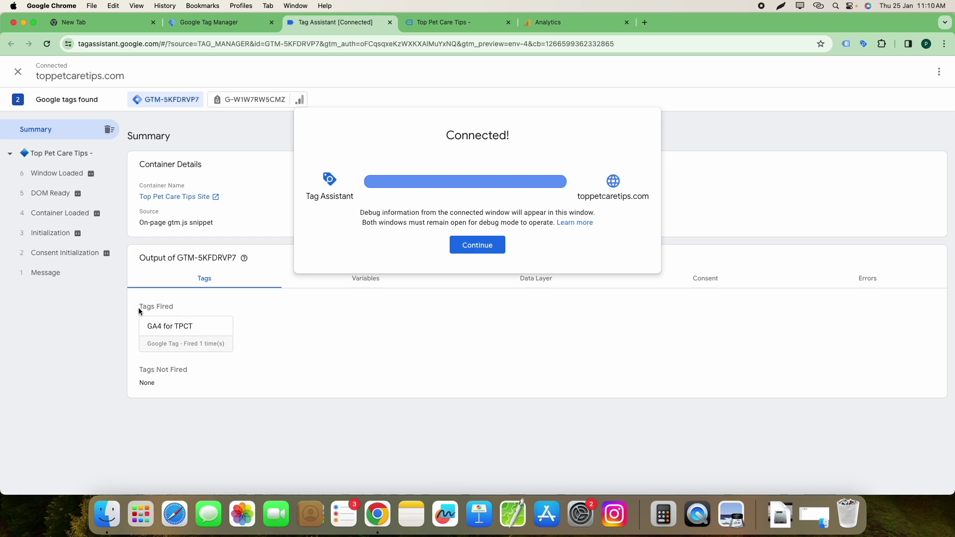
drag(139, 308, 192, 312)
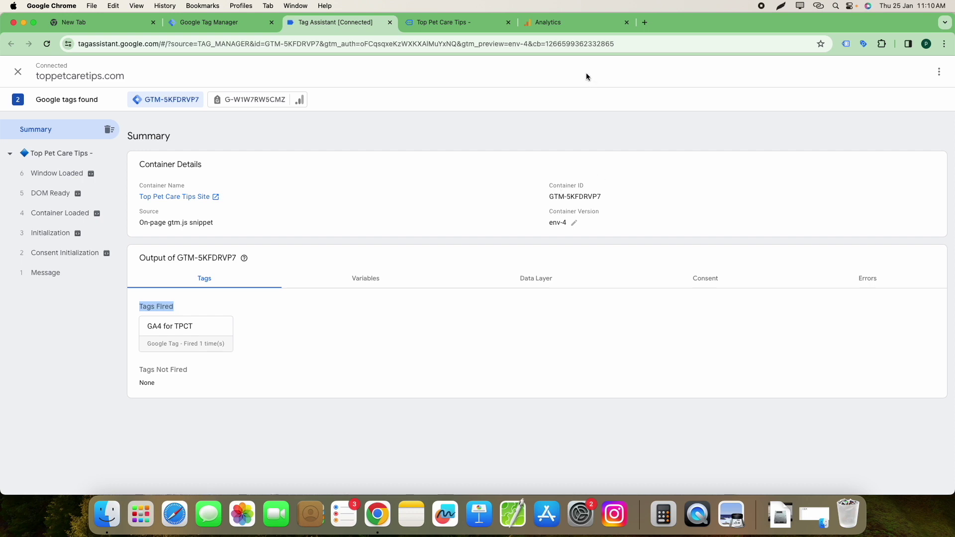
click(462, 29)
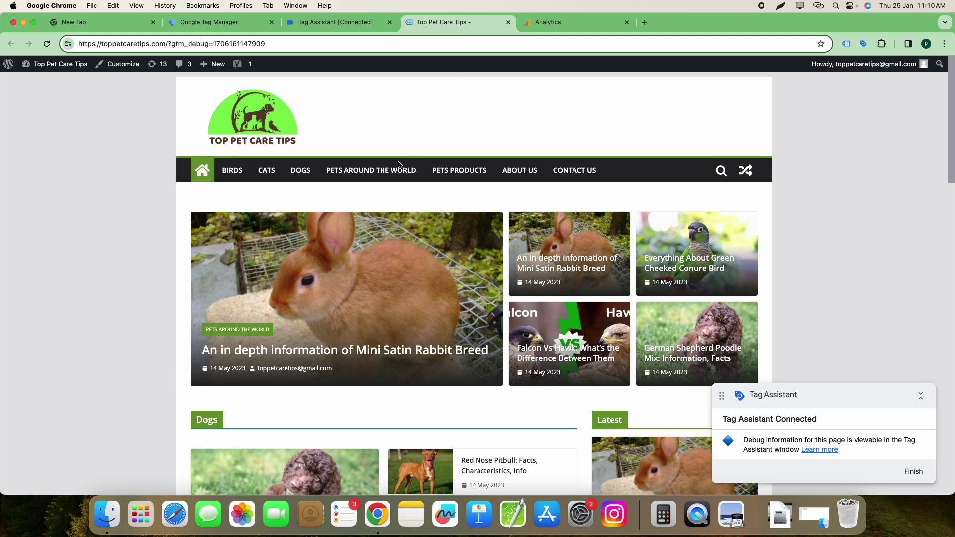
click(307, 177)
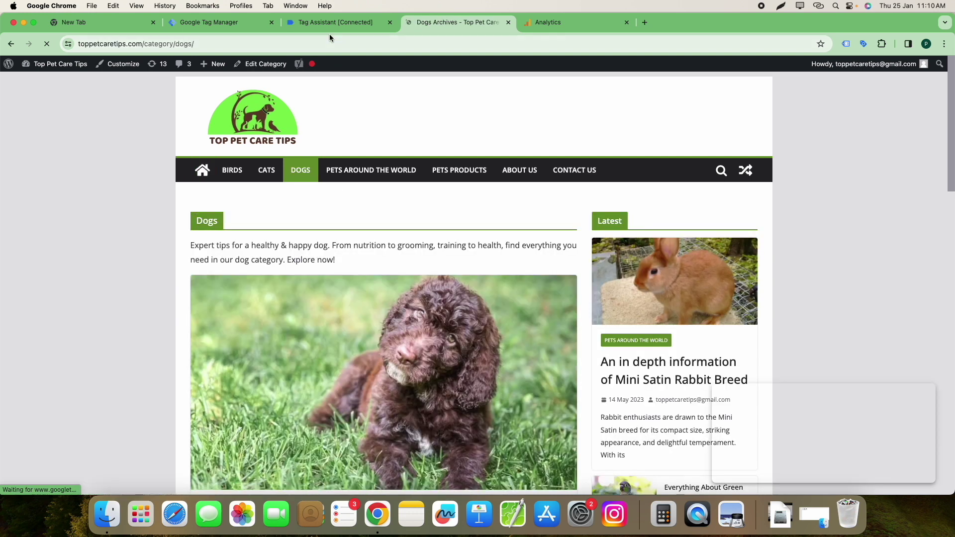
click(335, 31)
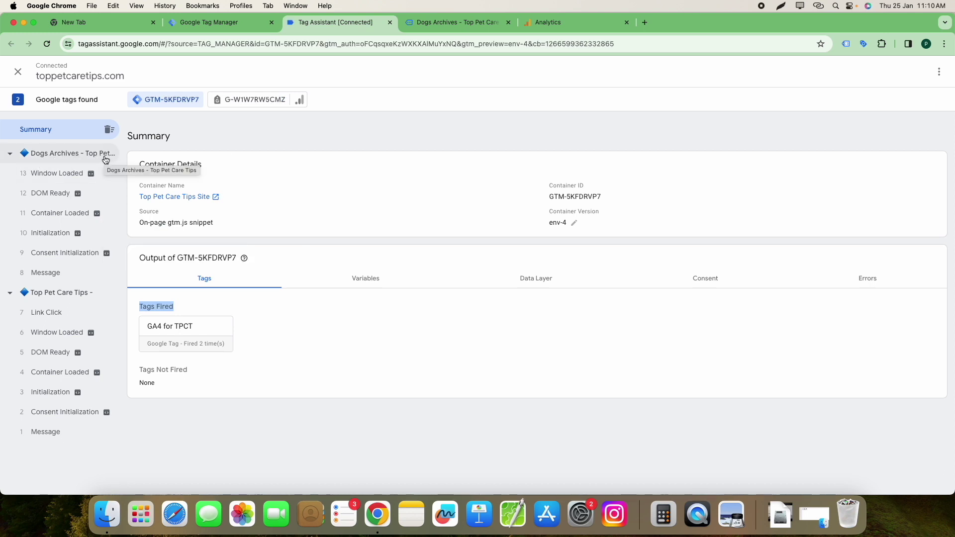
click(566, 22)
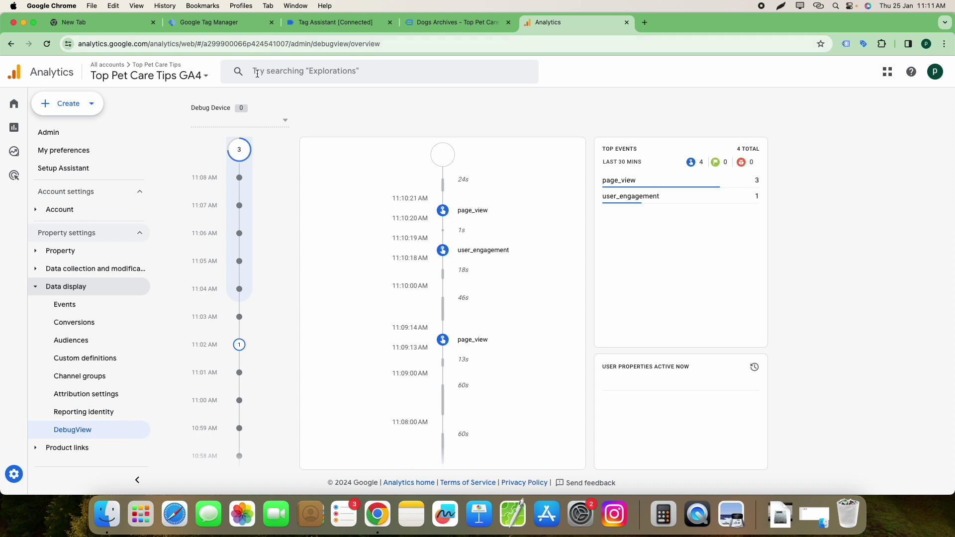
Publish the Tag Manager container to Live as a new version named "Top pet care tips GA4 installed".
click(221, 25)
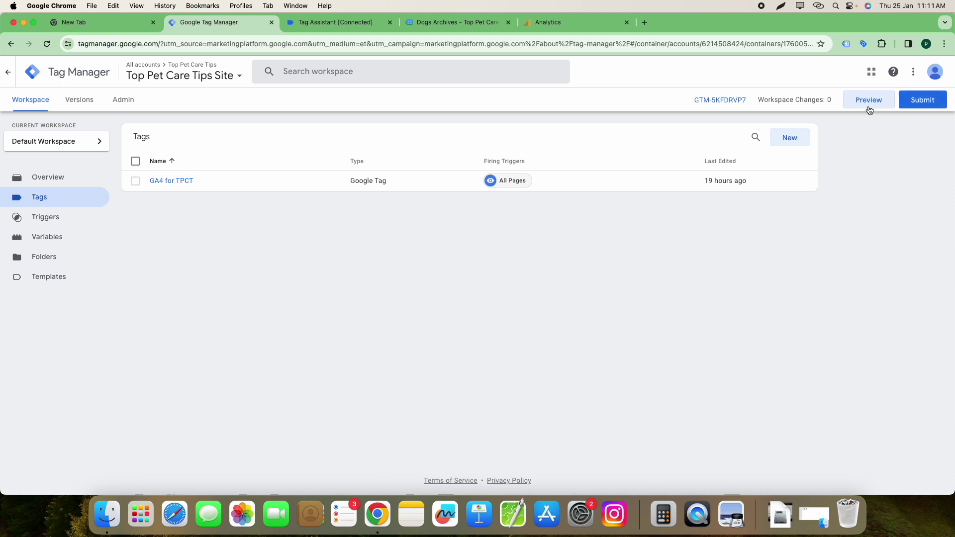
click(923, 101)
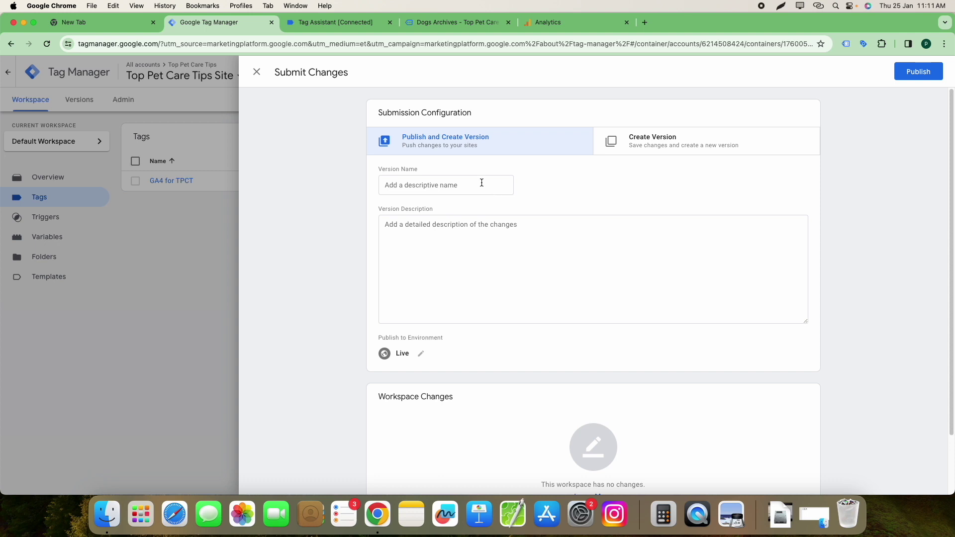
click(482, 183)
text(T)
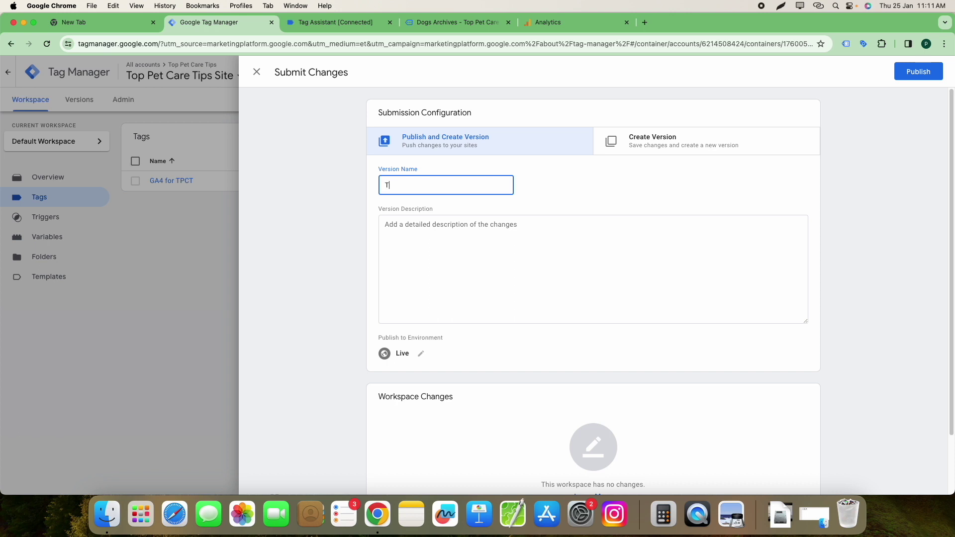
text(op pet care tips GA4 installed)
click(915, 72)
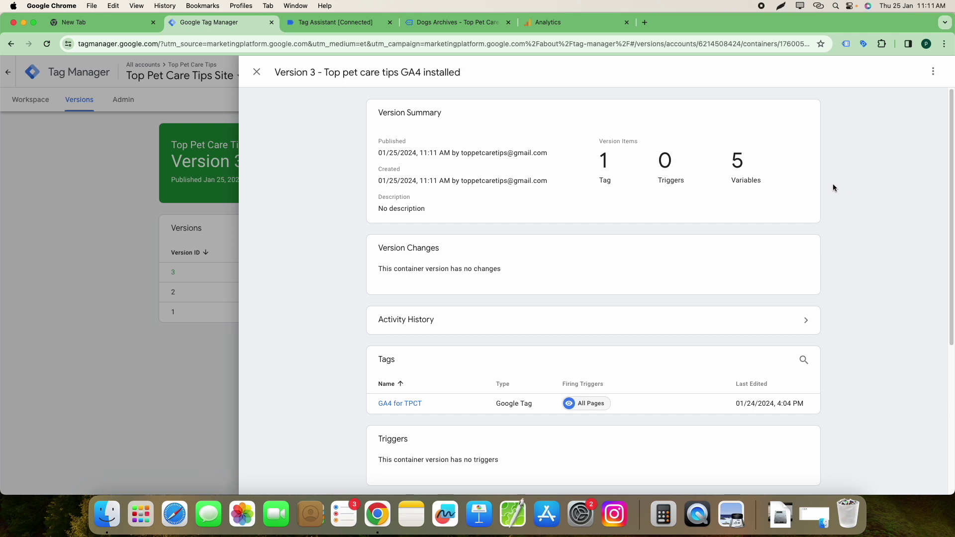
Return to the DebugView of the Top Pet Care Tips GA4 property in Google Analytics.
click(578, 23)
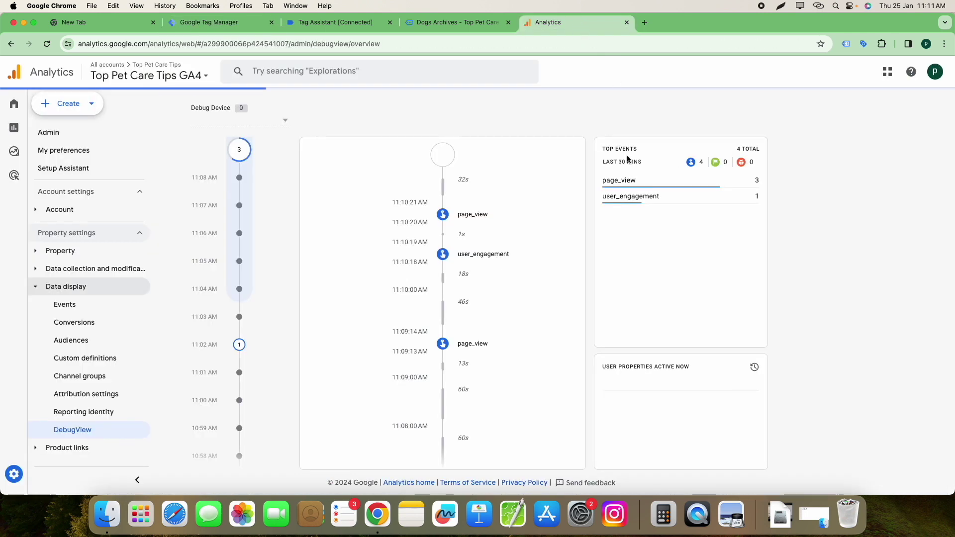